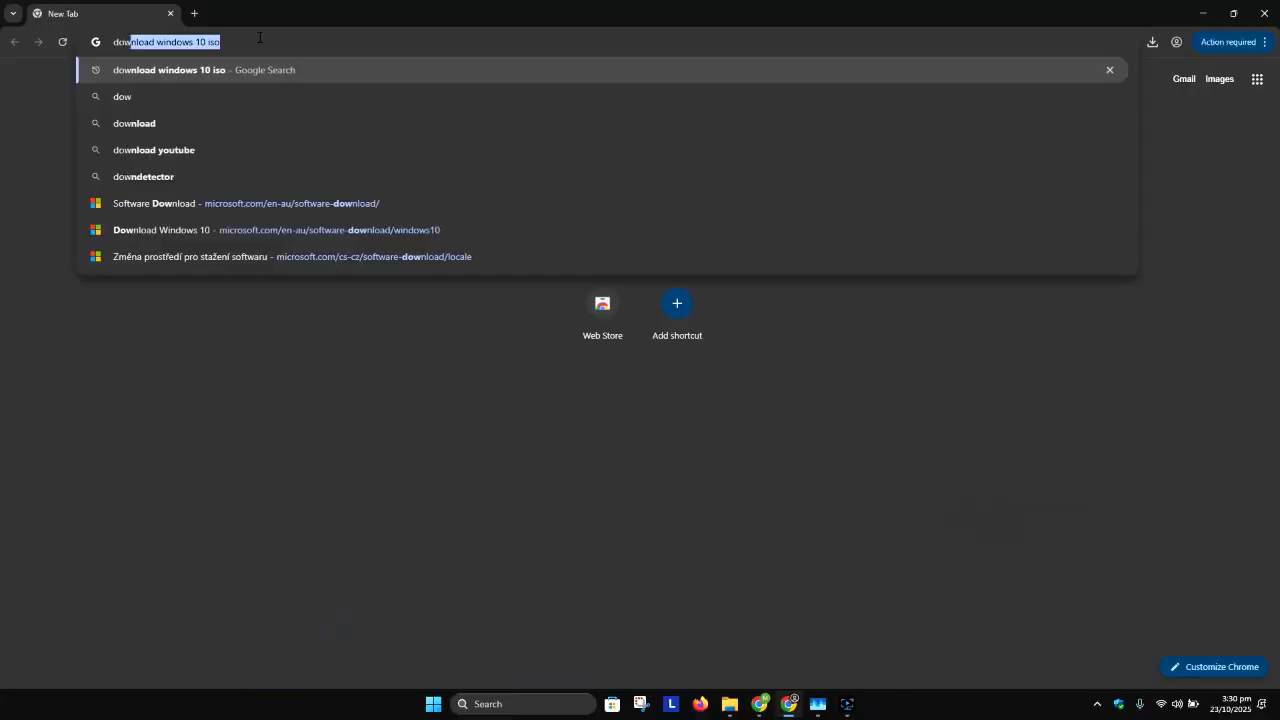
Step: Search the web for "download windows 11 iso" and open Microsoft's Windows 11 download result
{"action": "key", "text": "Right"}
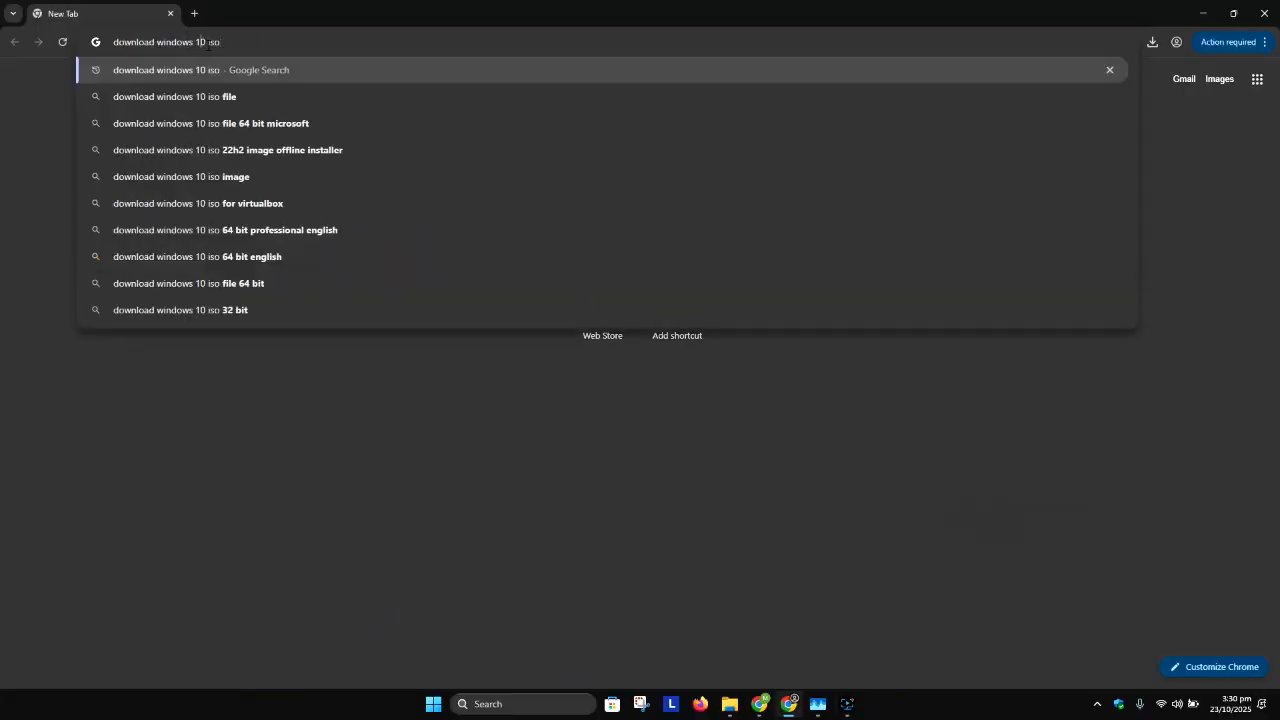
{"action": "left_click", "coordinate": [209, 42]}
{"action": "key", "text": "BackSpace"}
{"action": "type", "text": "1"}
{"action": "key", "text": "Return"}
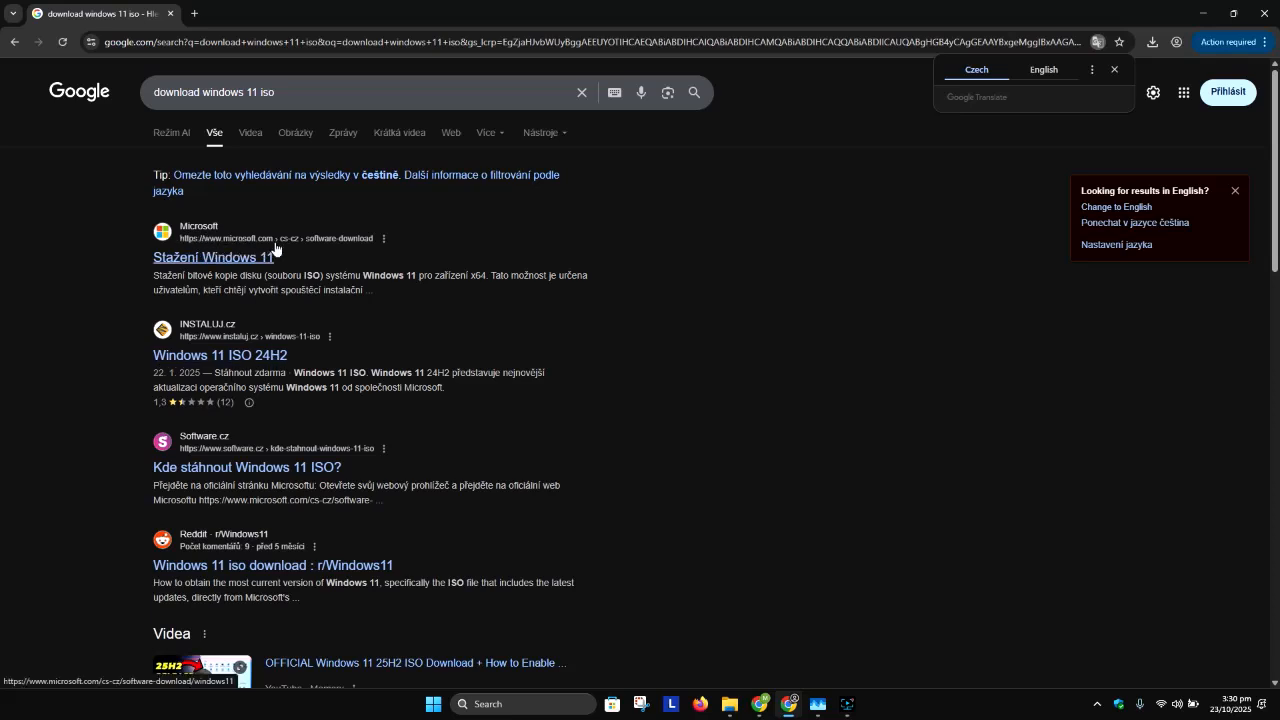
{"action": "left_click", "coordinate": [212, 262]}
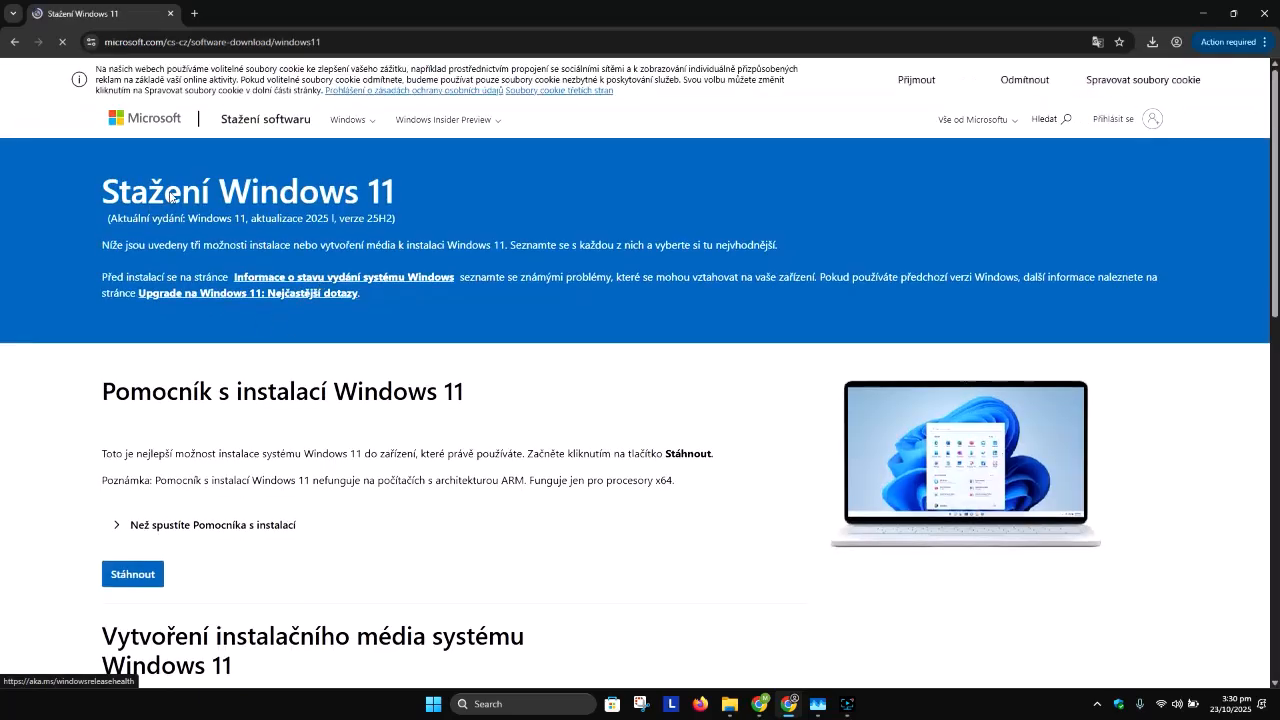
Step: Switch the Microsoft download site to English (Australia) and dismiss the Copilot banner
{"action": "scroll", "coordinate": [714, 440], "scroll_direction": "down", "scroll_amount": 15}
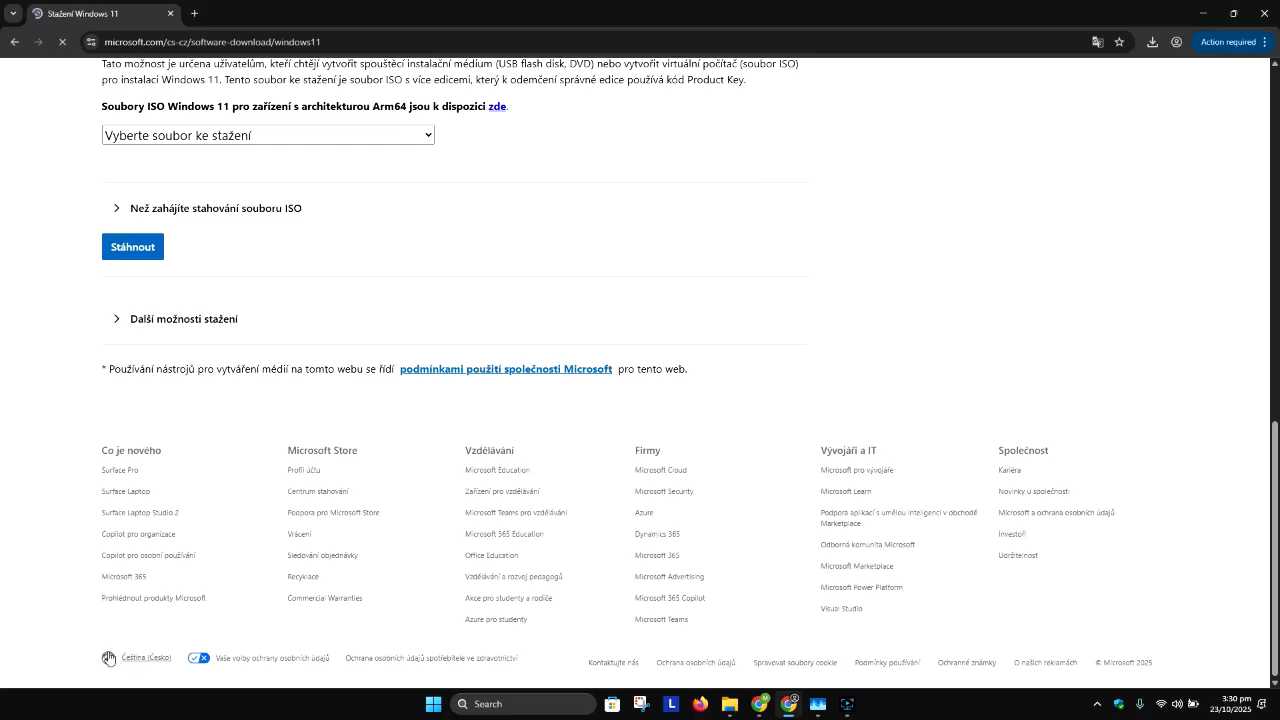
{"action": "left_click", "coordinate": [136, 663]}
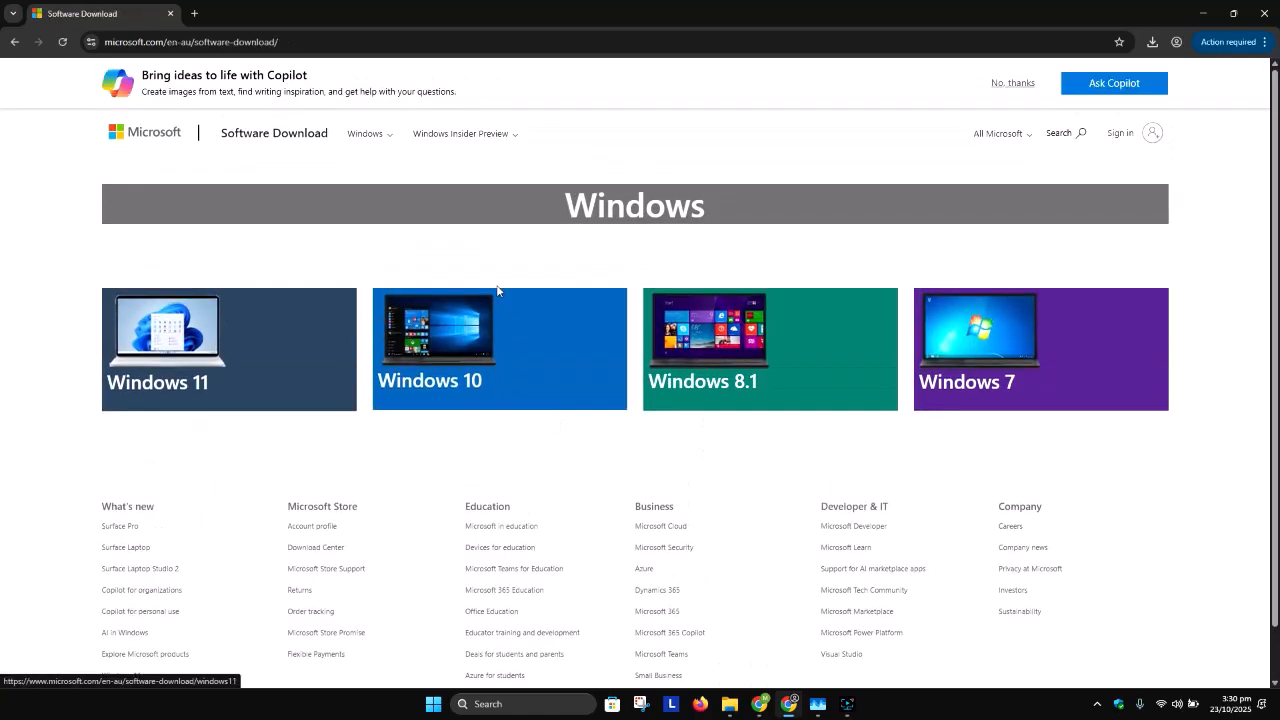
{"action": "left_click", "coordinate": [1013, 84]}
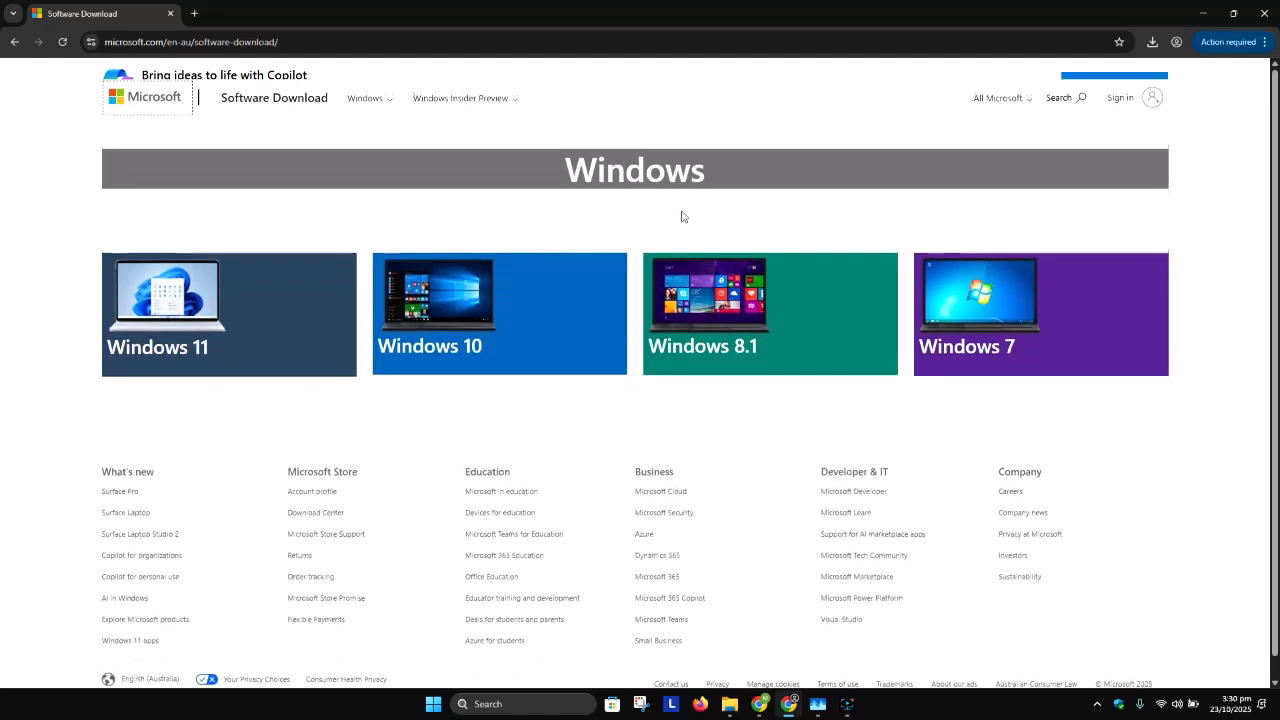
Step: Open the Windows 11 download page and choose "Windows 11 (multi-edition ISO for x64 devices)" as the disk image download
{"action": "left_click", "coordinate": [262, 291]}
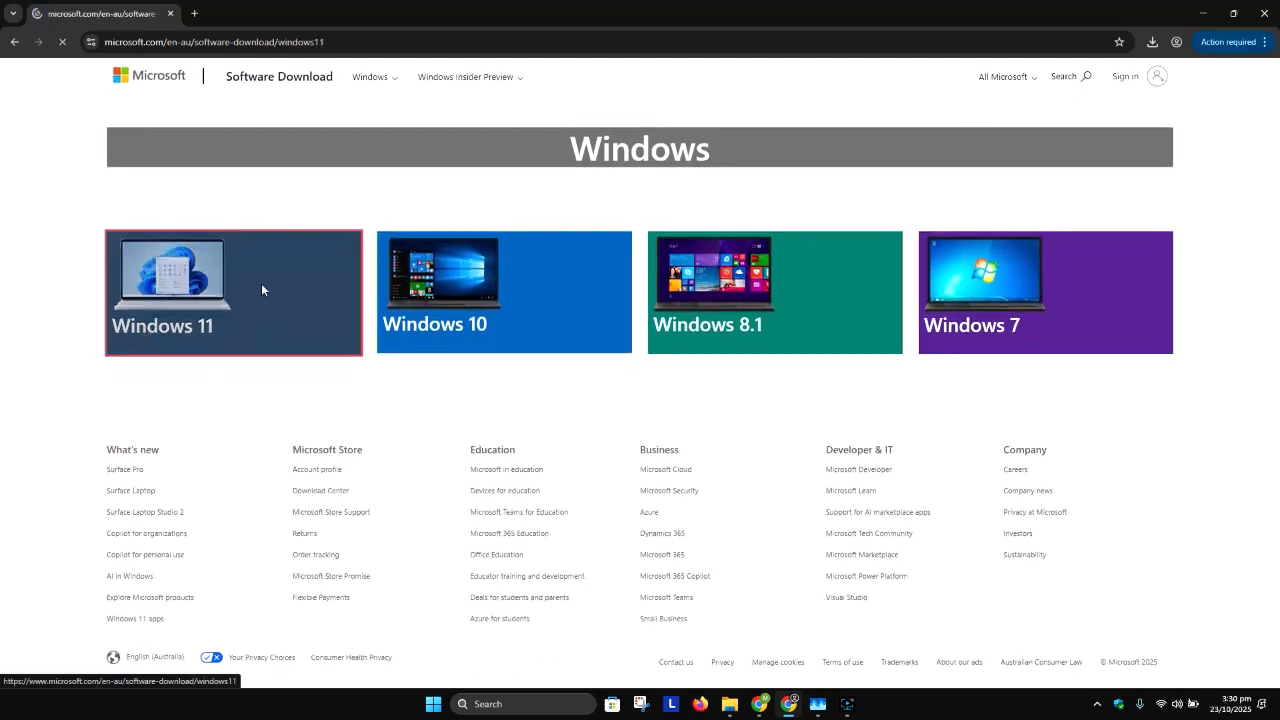
{"action": "scroll", "coordinate": [197, 423], "scroll_direction": "down", "scroll_amount": 2}
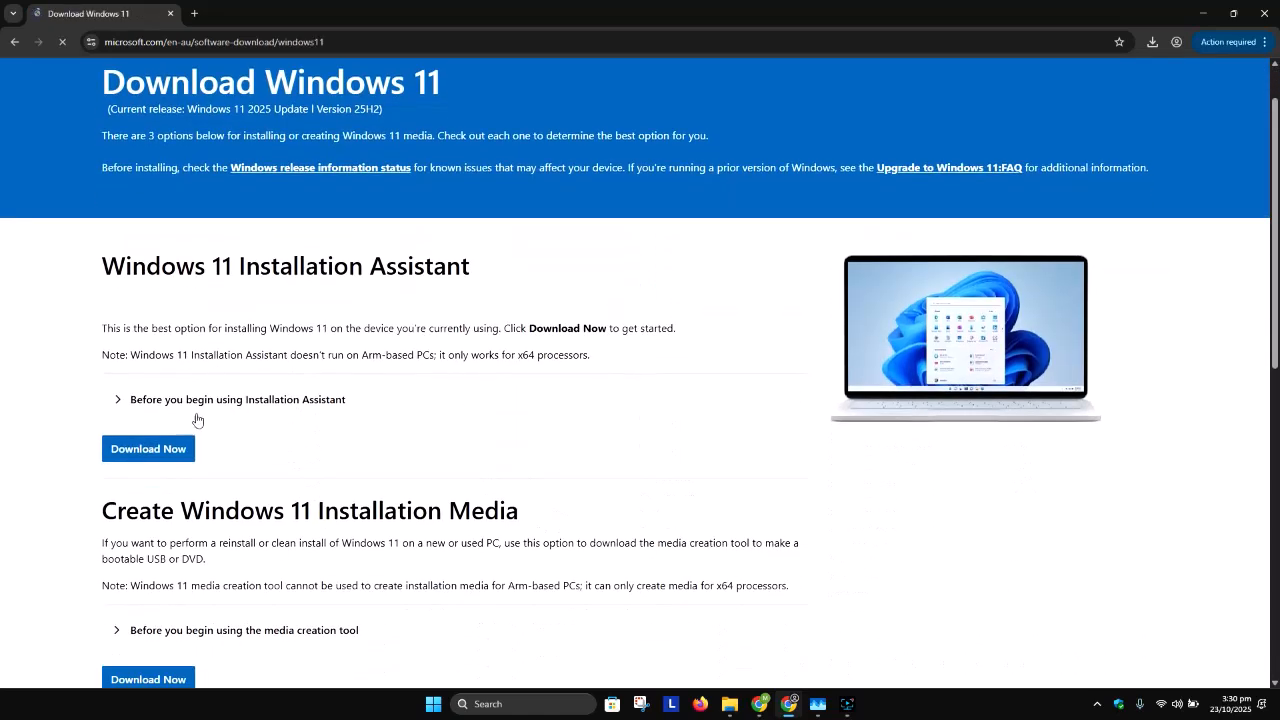
{"action": "scroll", "coordinate": [189, 415], "scroll_direction": "down", "scroll_amount": 3}
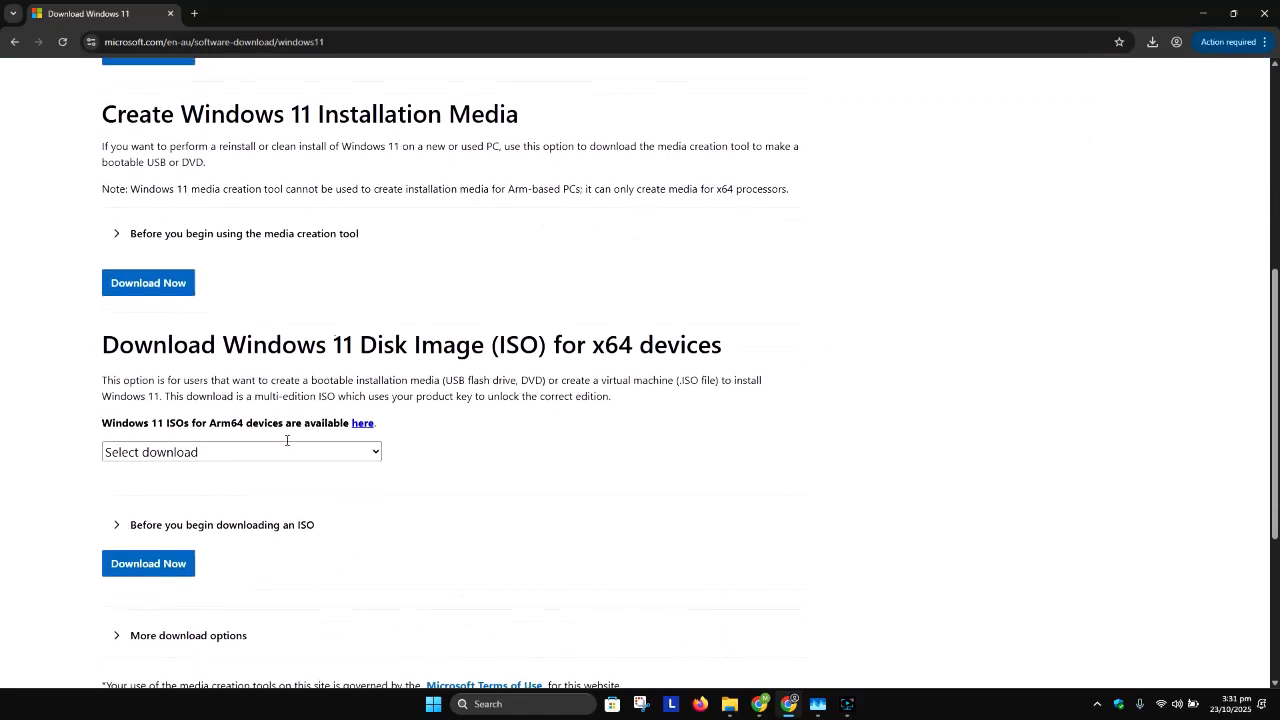
{"action": "left_click", "coordinate": [260, 449]}
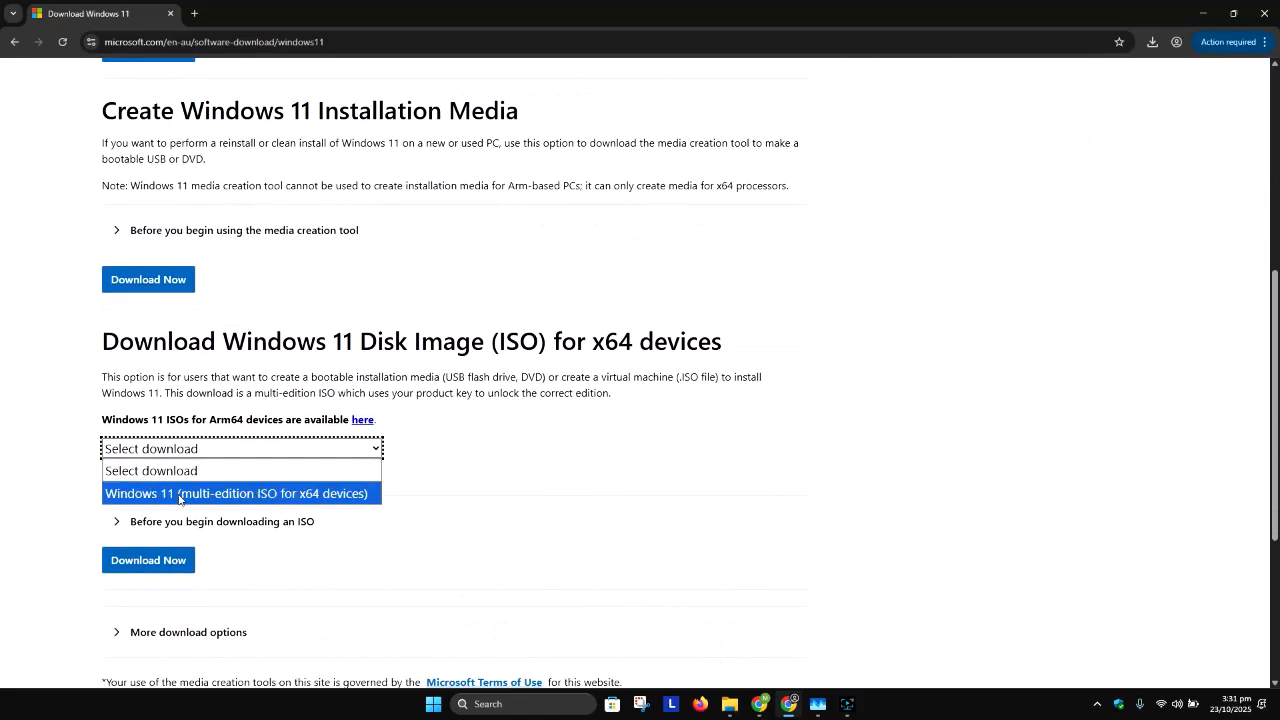
{"action": "left_click", "coordinate": [330, 494]}
Step: Download the media creation tool offered under Create Windows 11 Installation Media
{"action": "scroll", "coordinate": [213, 452], "scroll_direction": "up", "scroll_amount": 1}
{"action": "scroll", "coordinate": [215, 443], "scroll_direction": "up", "scroll_amount": 1}
{"action": "left_click_drag", "start_coordinate": [116, 244], "coordinate": [316, 244]}
{"action": "scroll", "coordinate": [288, 270], "scroll_direction": "up", "scroll_amount": 1}
{"action": "scroll", "coordinate": [288, 270], "scroll_direction": "down", "scroll_amount": 2}
{"action": "left_click", "coordinate": [155, 357]}
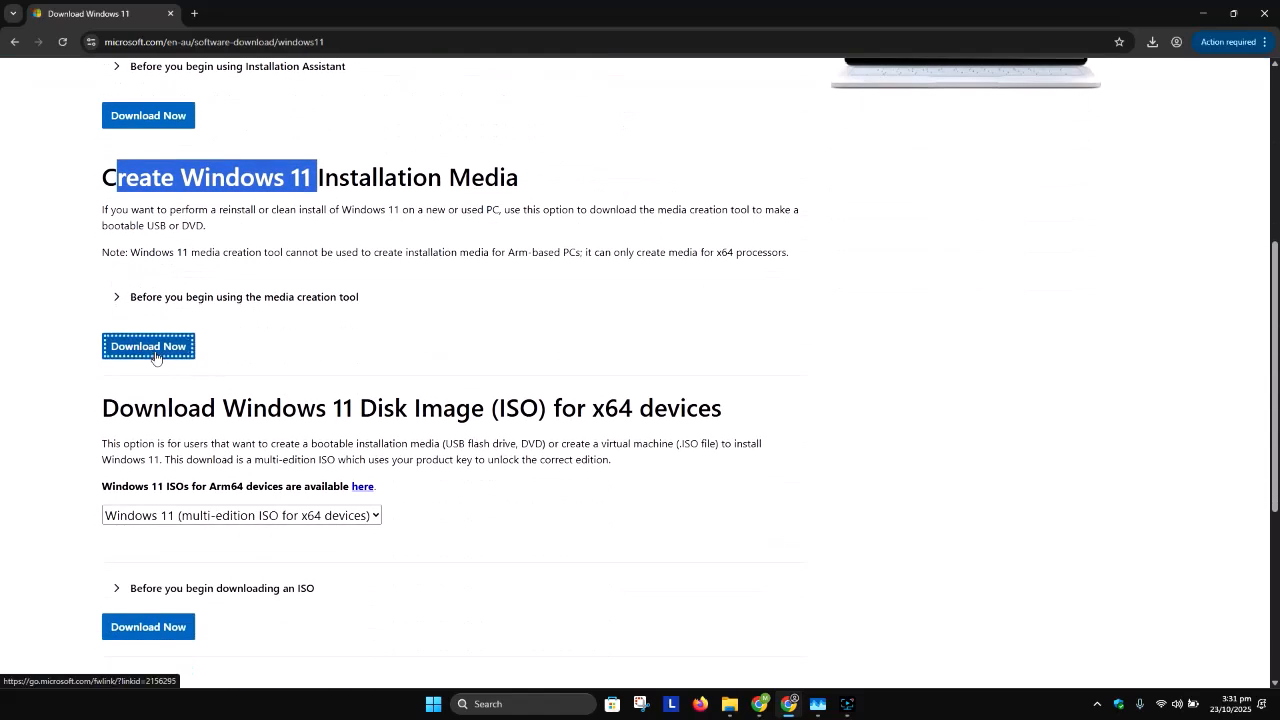
Step: Show the downloaded MediaCreationTool.exe in its folder and try to launch it
{"action": "left_click", "coordinate": [1152, 43]}
{"action": "left_click", "coordinate": [1115, 101]}
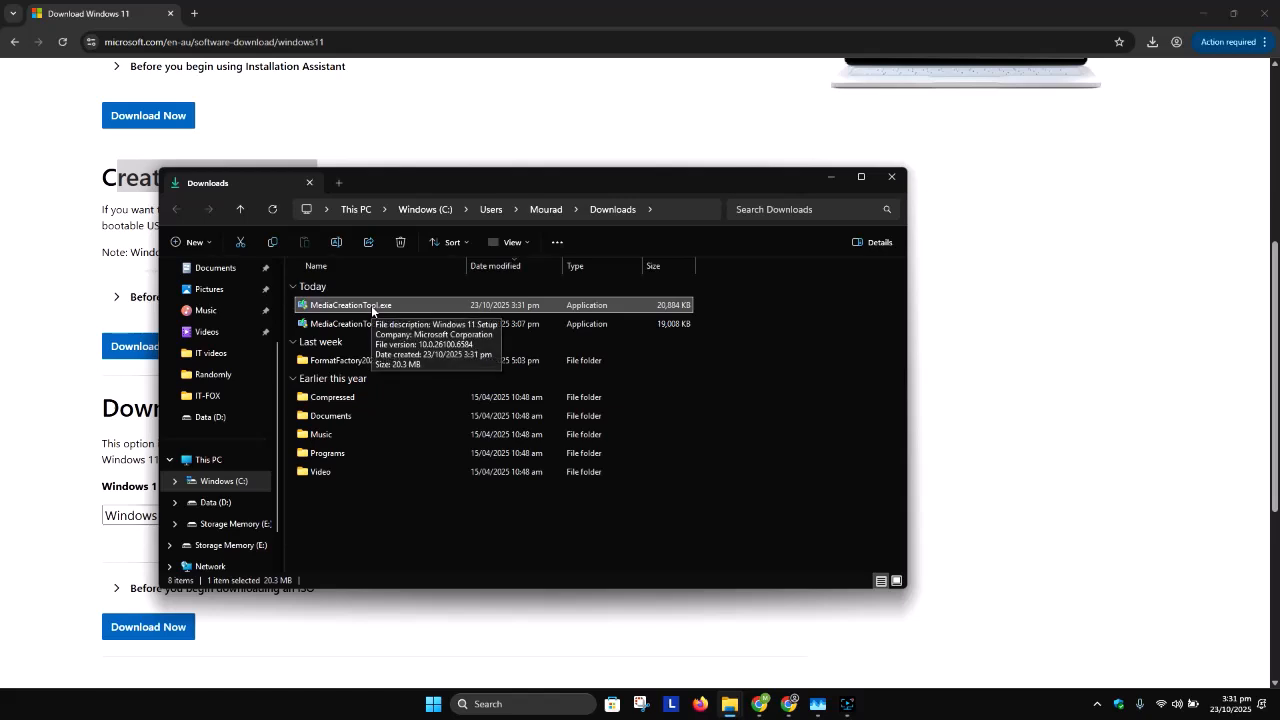
{"action": "double_click", "coordinate": [371, 305]}
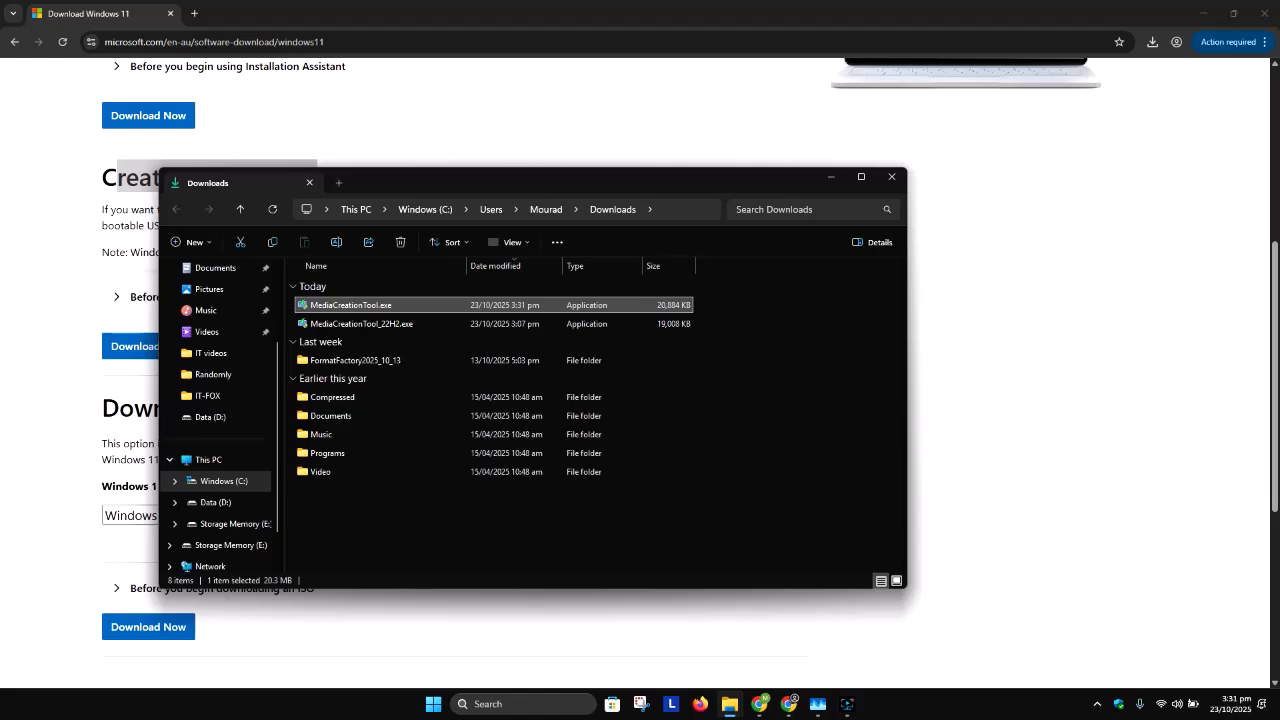
{"action": "left_click", "coordinate": [1153, 42]}
{"action": "left_click", "coordinate": [1203, 14]}
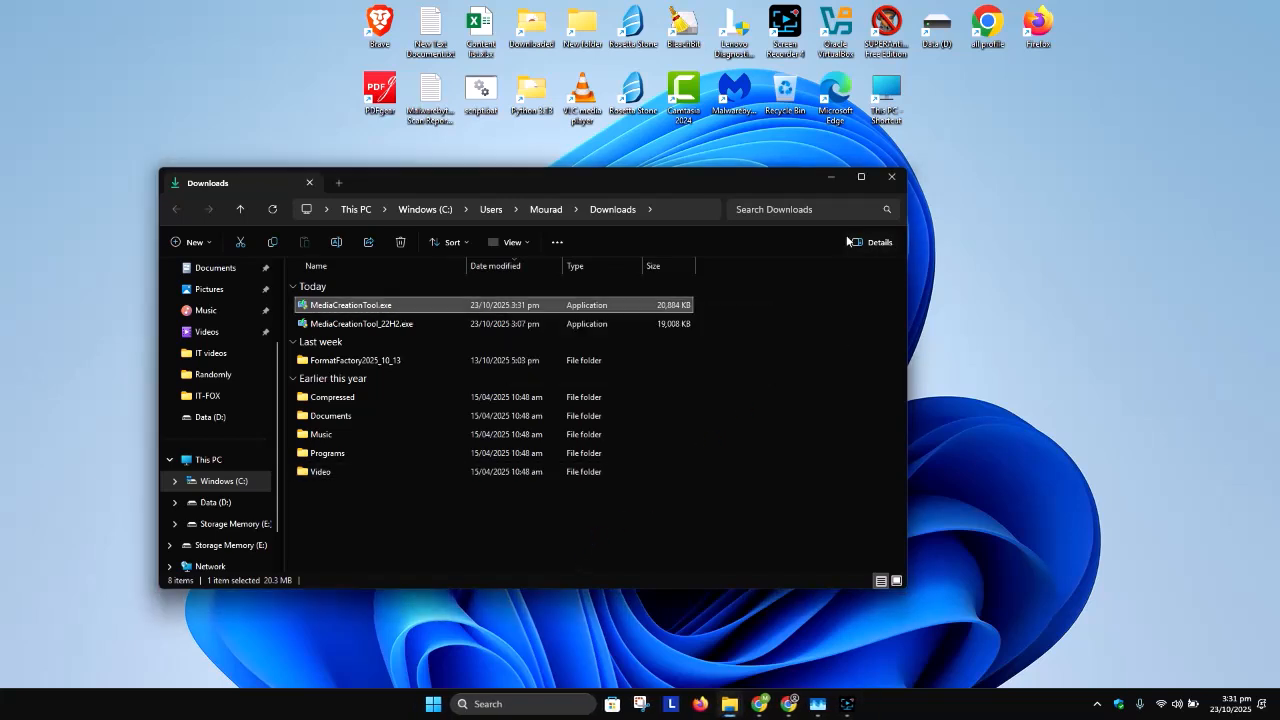
{"action": "left_click", "coordinate": [831, 178]}
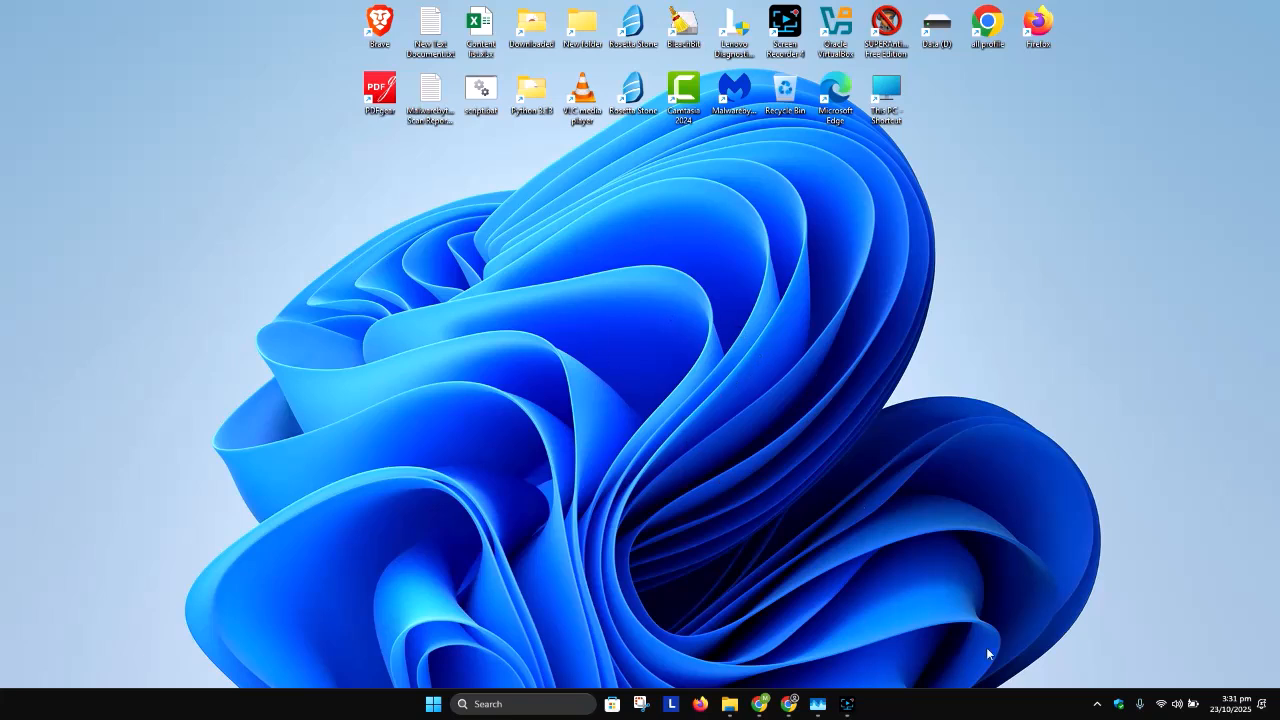
{"action": "left_click", "coordinate": [847, 704]}
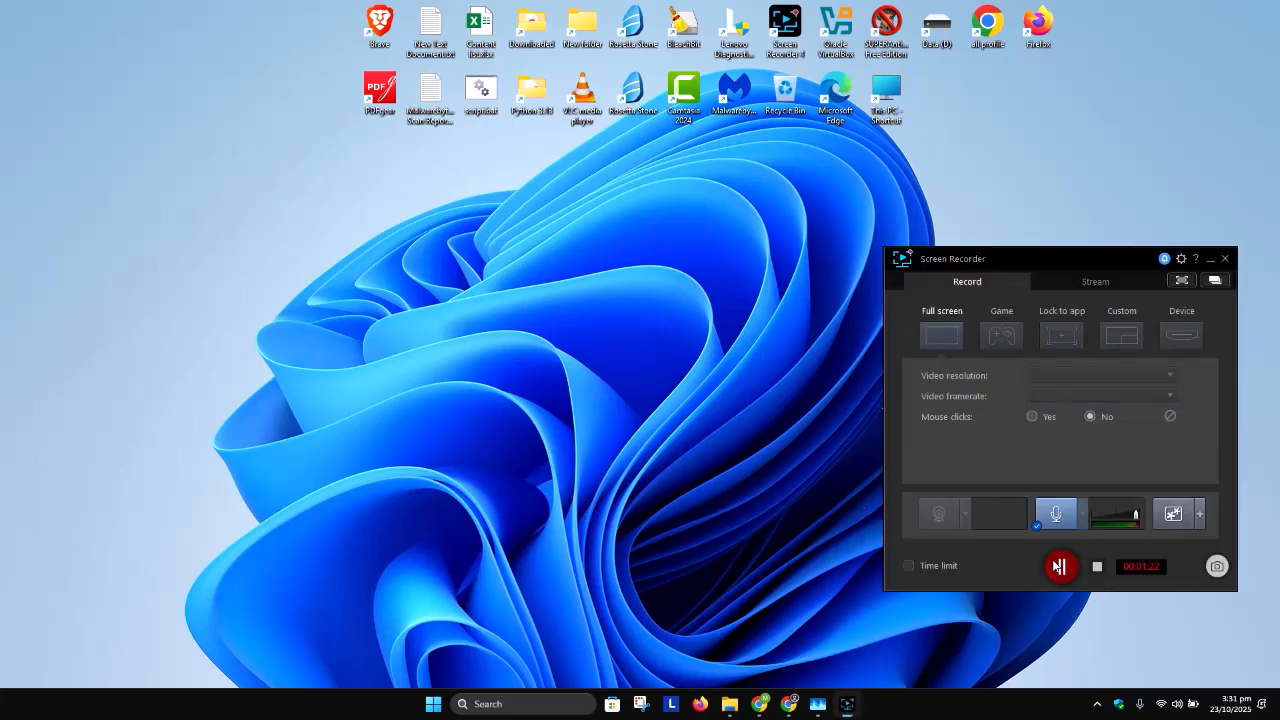
{"action": "left_click", "coordinate": [1060, 567]}
{"action": "left_click", "coordinate": [789, 704]}
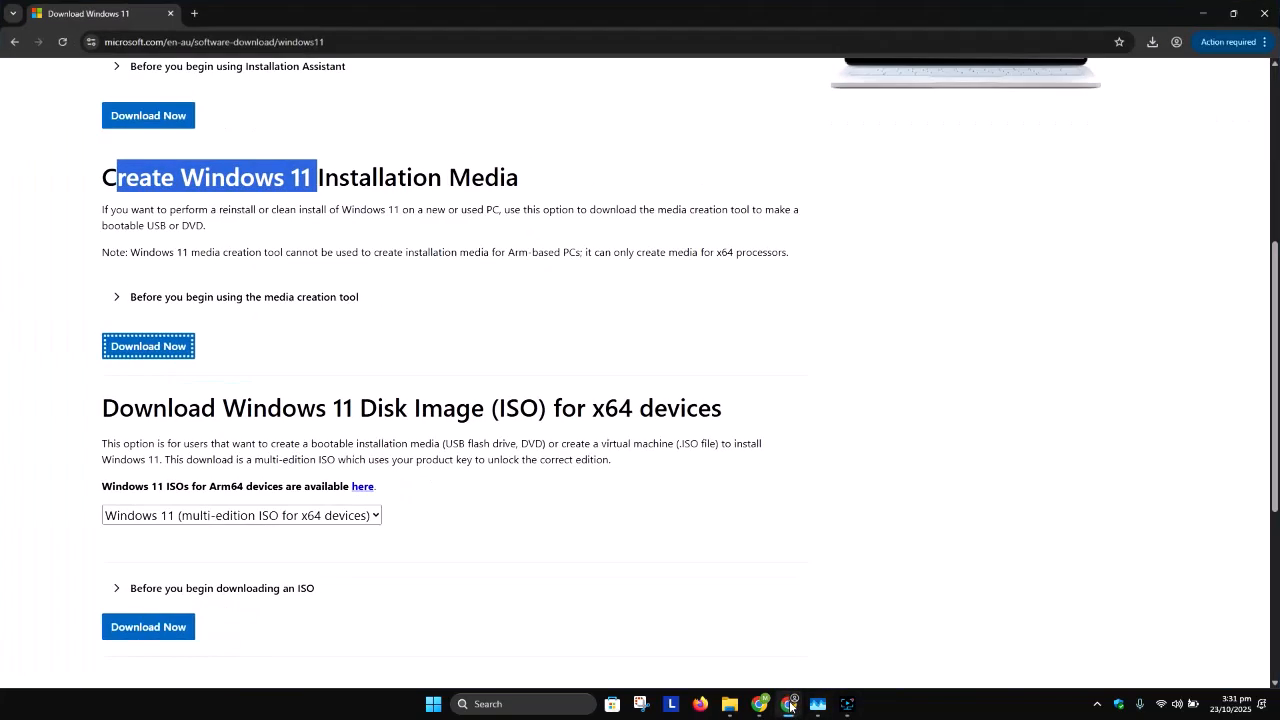
Step: Locate MediaCreationTool.exe in the Downloads folder from the browser's download history and run it
{"action": "left_click", "coordinate": [1152, 42]}
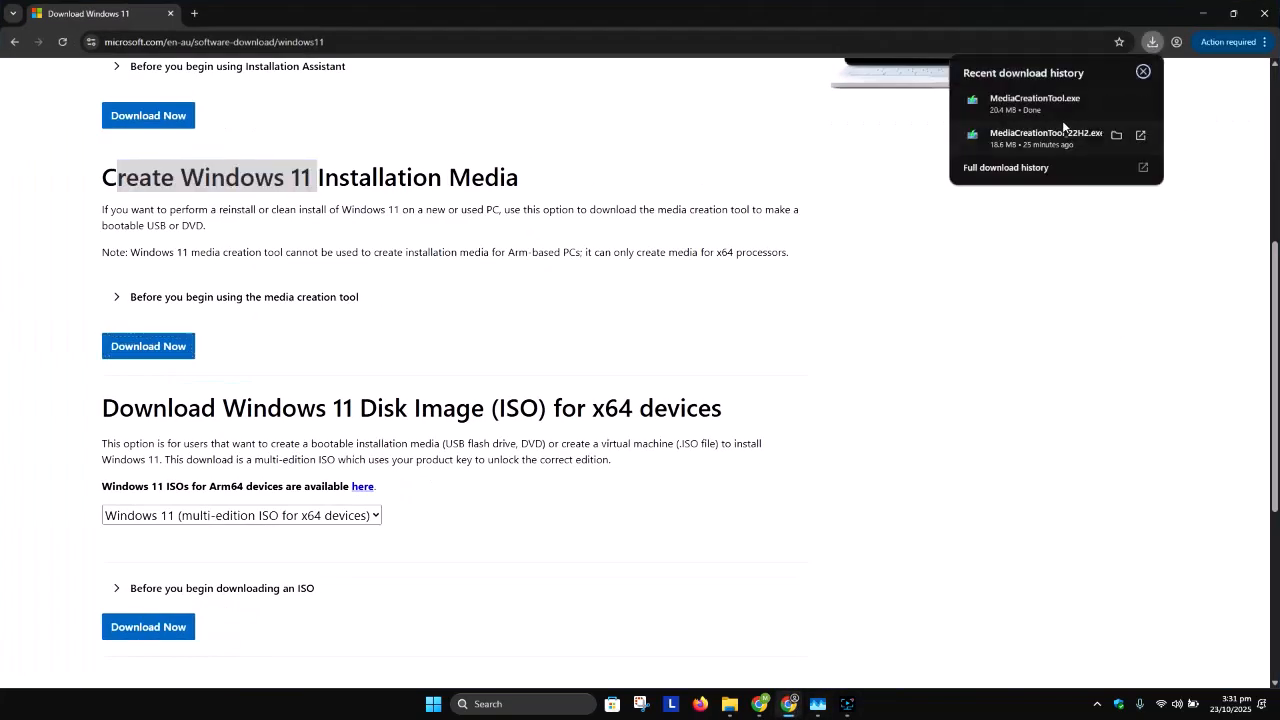
{"action": "left_click", "coordinate": [1116, 100]}
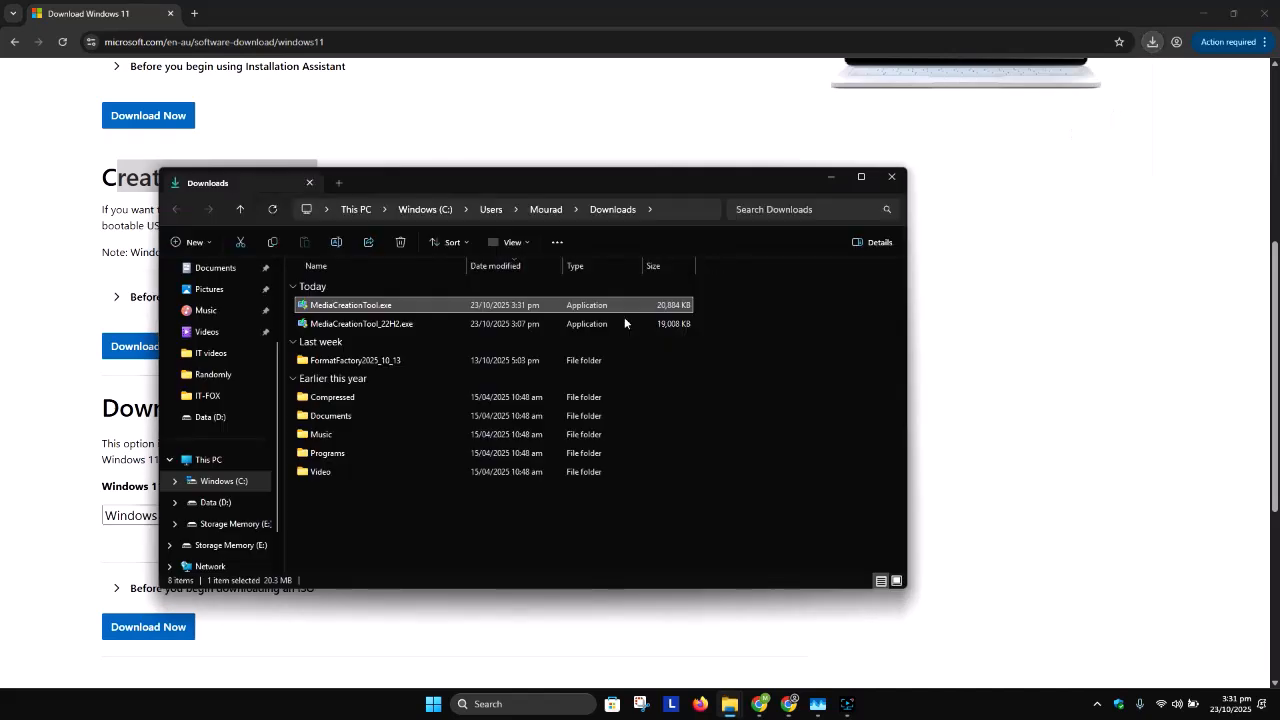
{"action": "right_click", "coordinate": [465, 305]}
{"action": "left_click", "coordinate": [496, 394]}
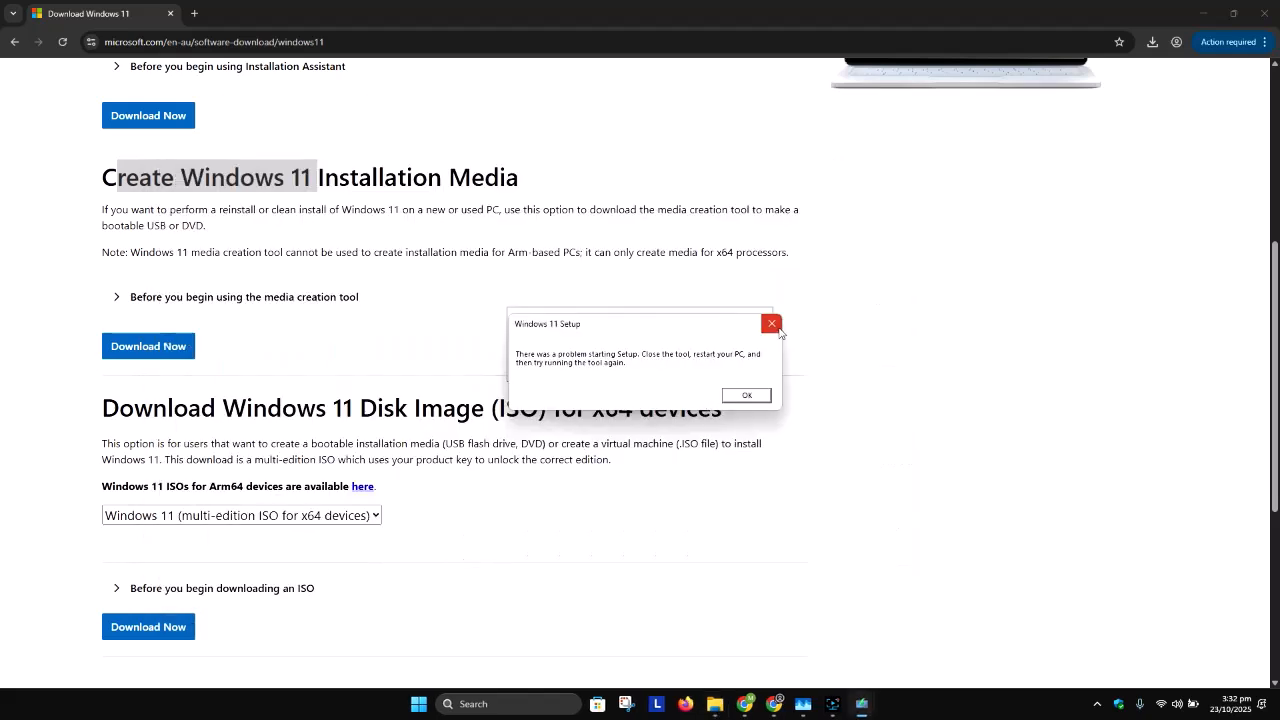
{"action": "left_click", "coordinate": [773, 325]}
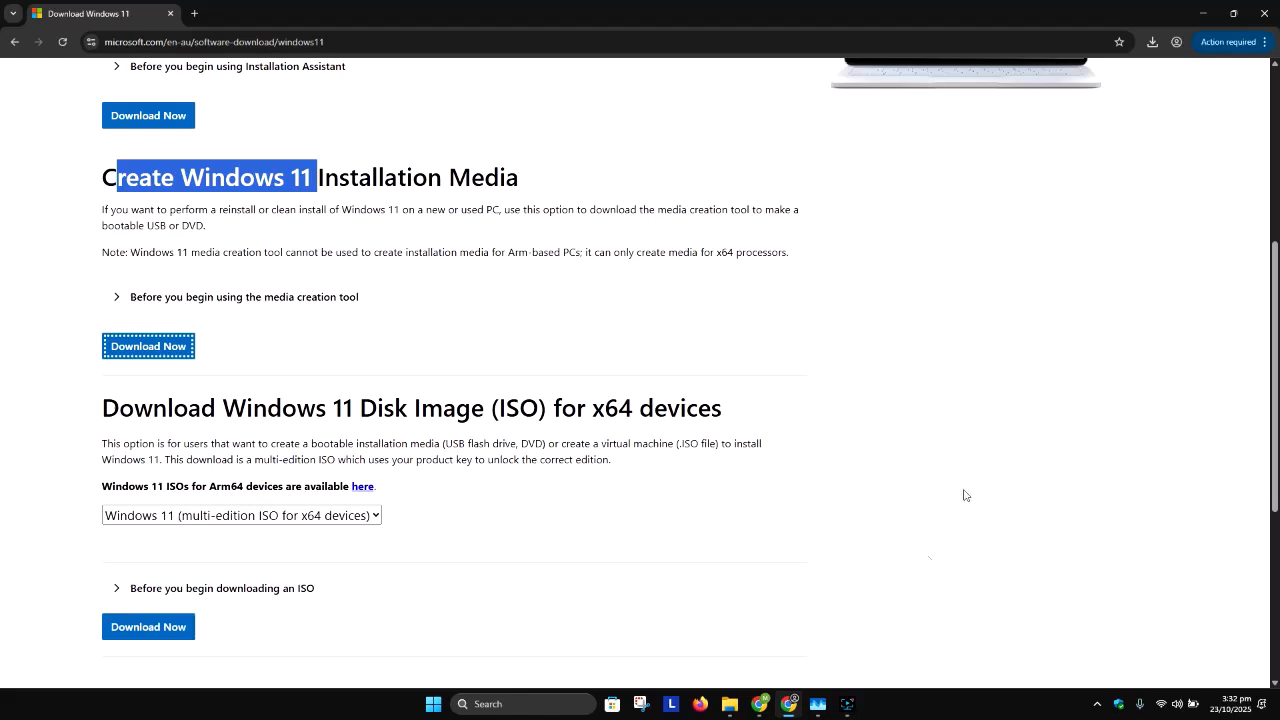
{"action": "left_click", "coordinate": [849, 704]}
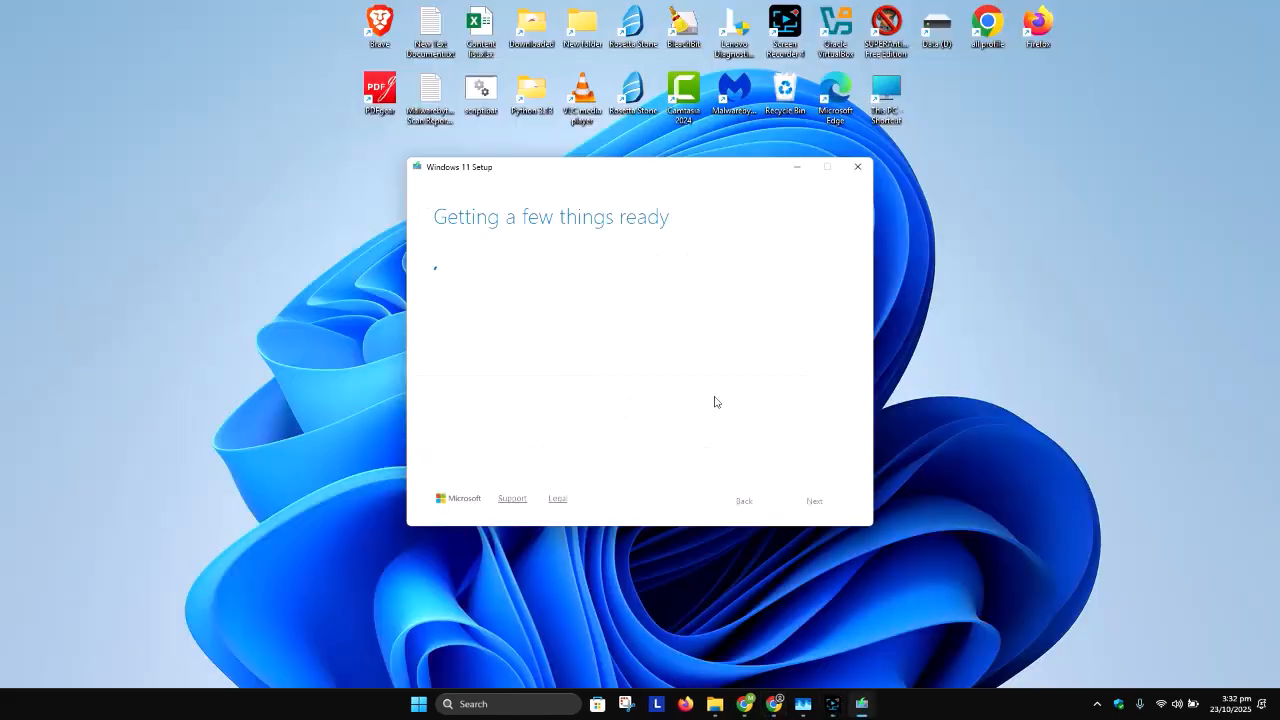
Step: Go through the media creation tool's license terms to the end and accept them
{"action": "left_click_drag", "start_coordinate": [433, 183], "coordinate": [372, 163]}
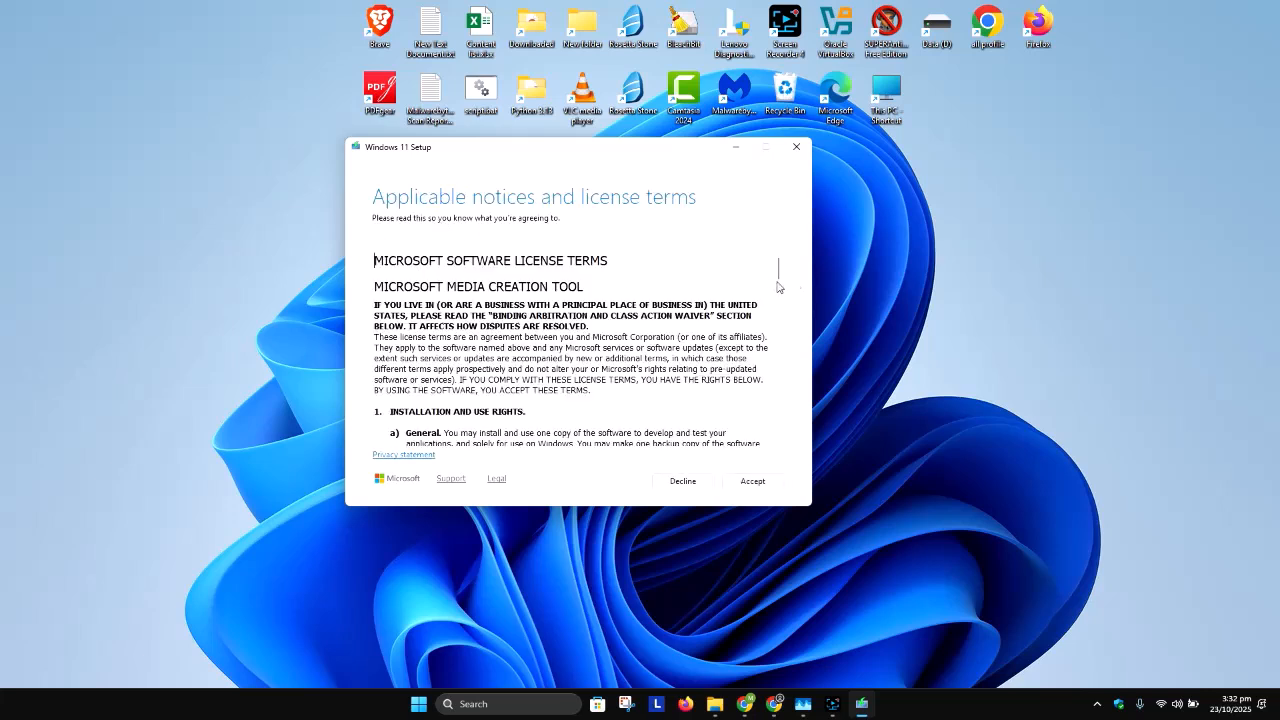
{"action": "left_click_drag", "start_coordinate": [617, 256], "coordinate": [374, 260]}
{"action": "left_click_drag", "start_coordinate": [779, 268], "coordinate": [778, 430]}
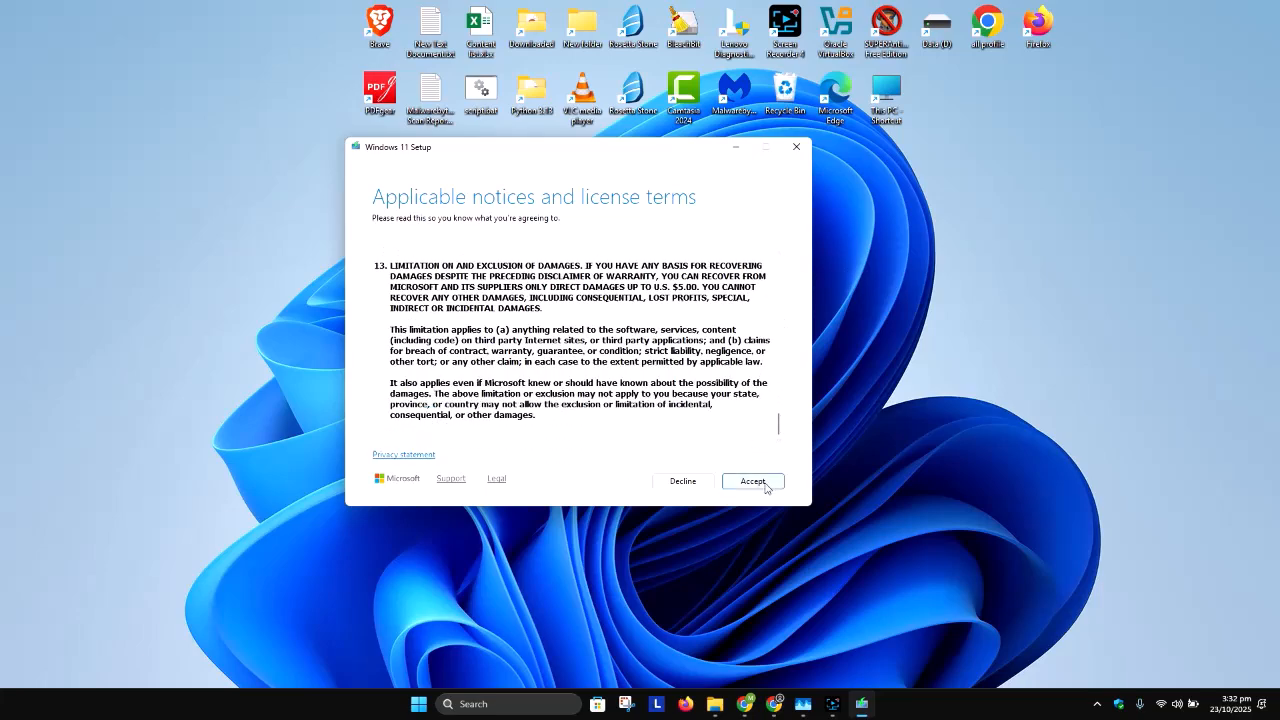
{"action": "left_click", "coordinate": [765, 484]}
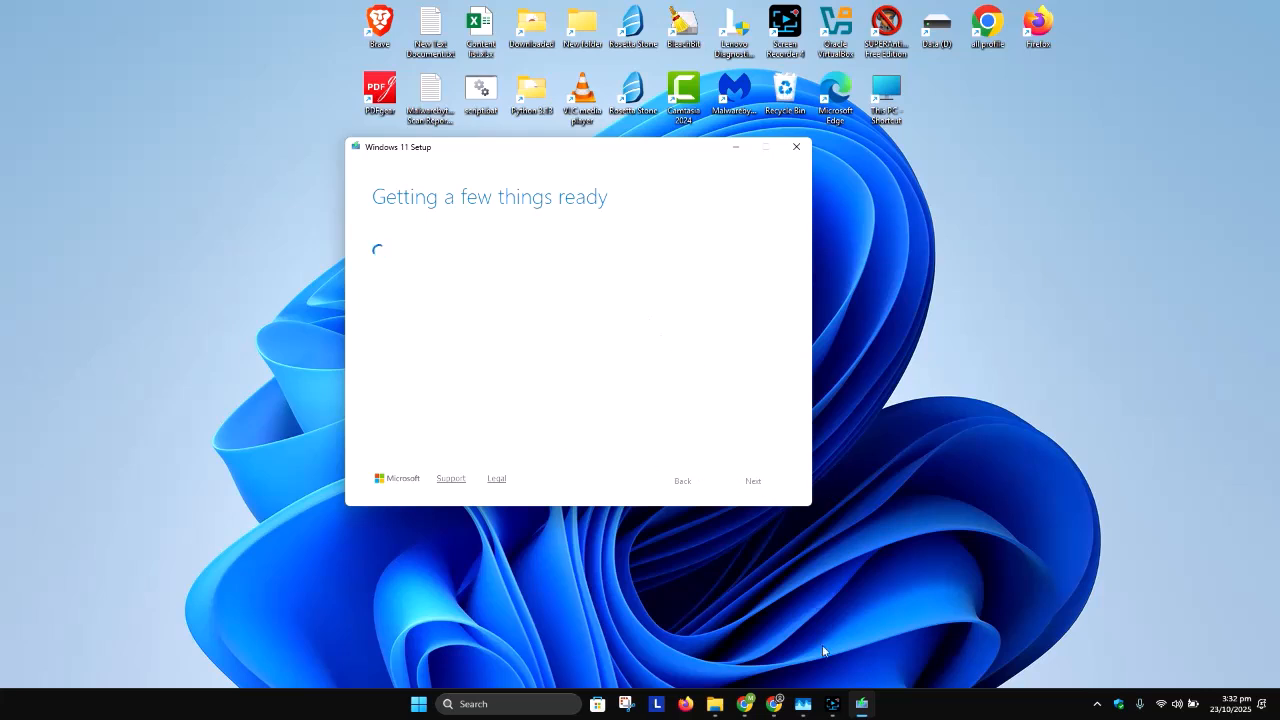
{"action": "left_click", "coordinate": [832, 704]}
{"action": "left_click", "coordinate": [1061, 567]}
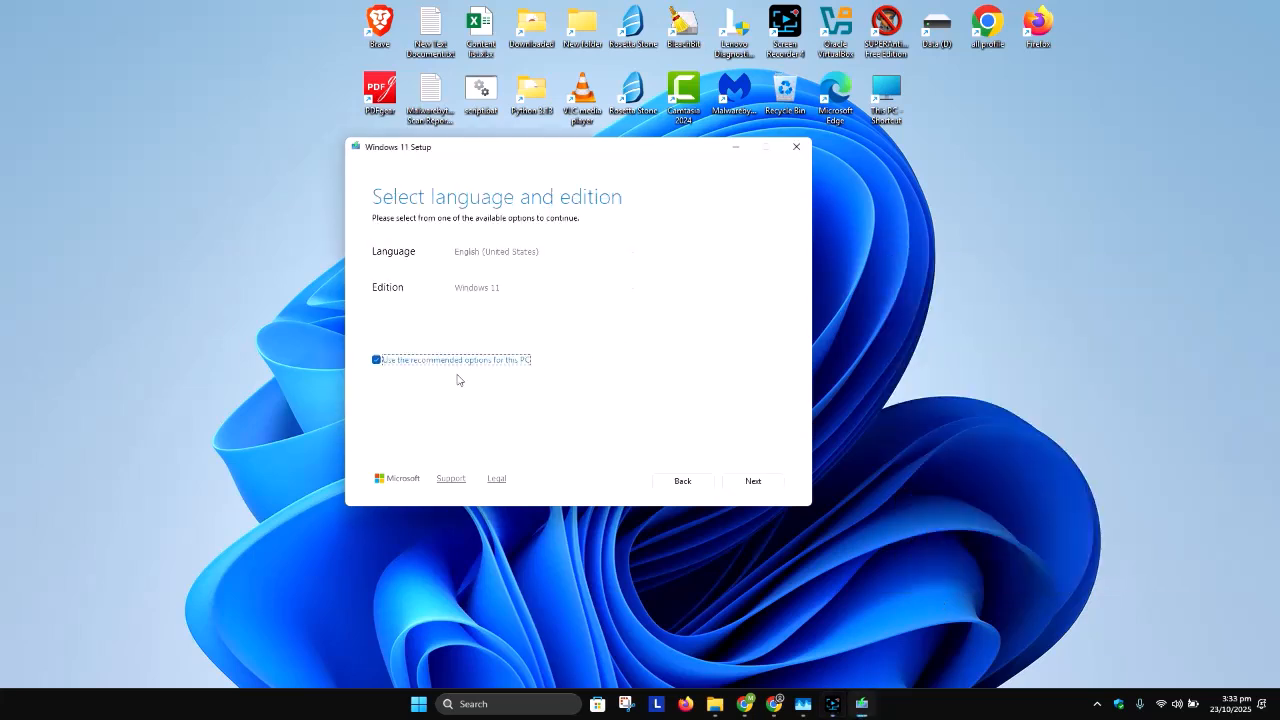
Step: Turn off the recommended options for this PC and continue with English (United States) and the Windows 11 edition
{"action": "left_click", "coordinate": [412, 366]}
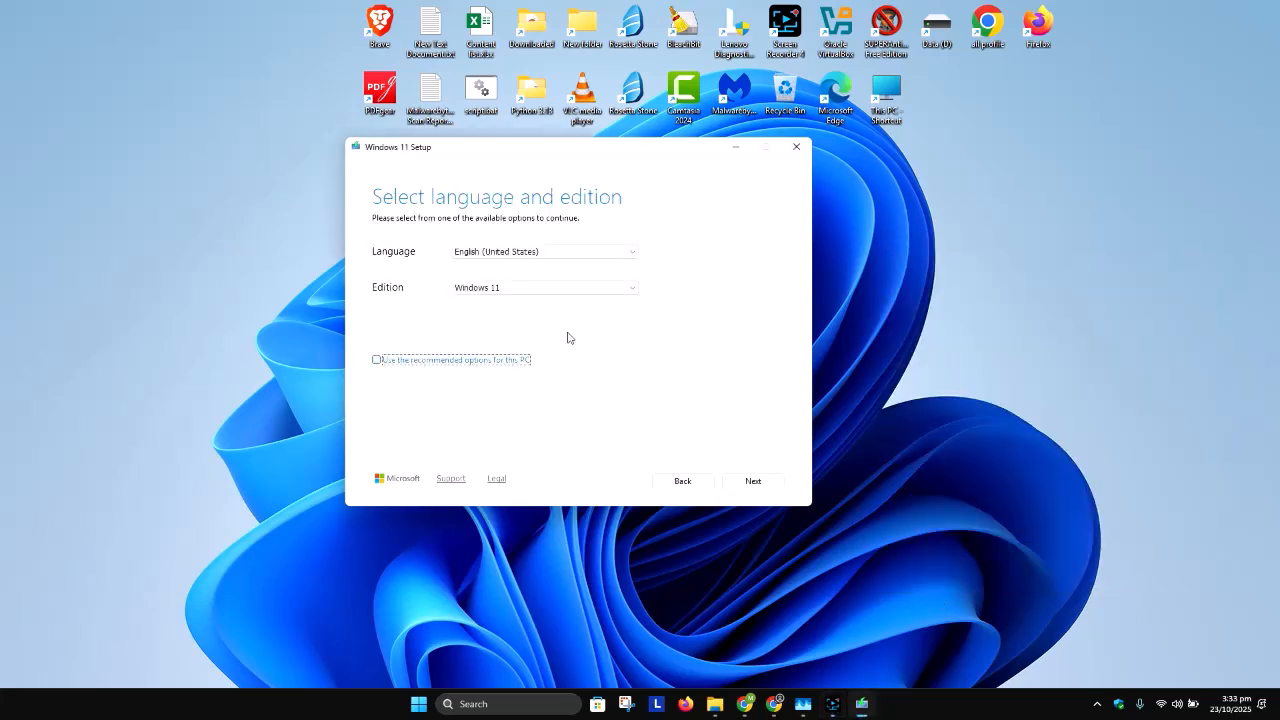
{"action": "left_click", "coordinate": [520, 252]}
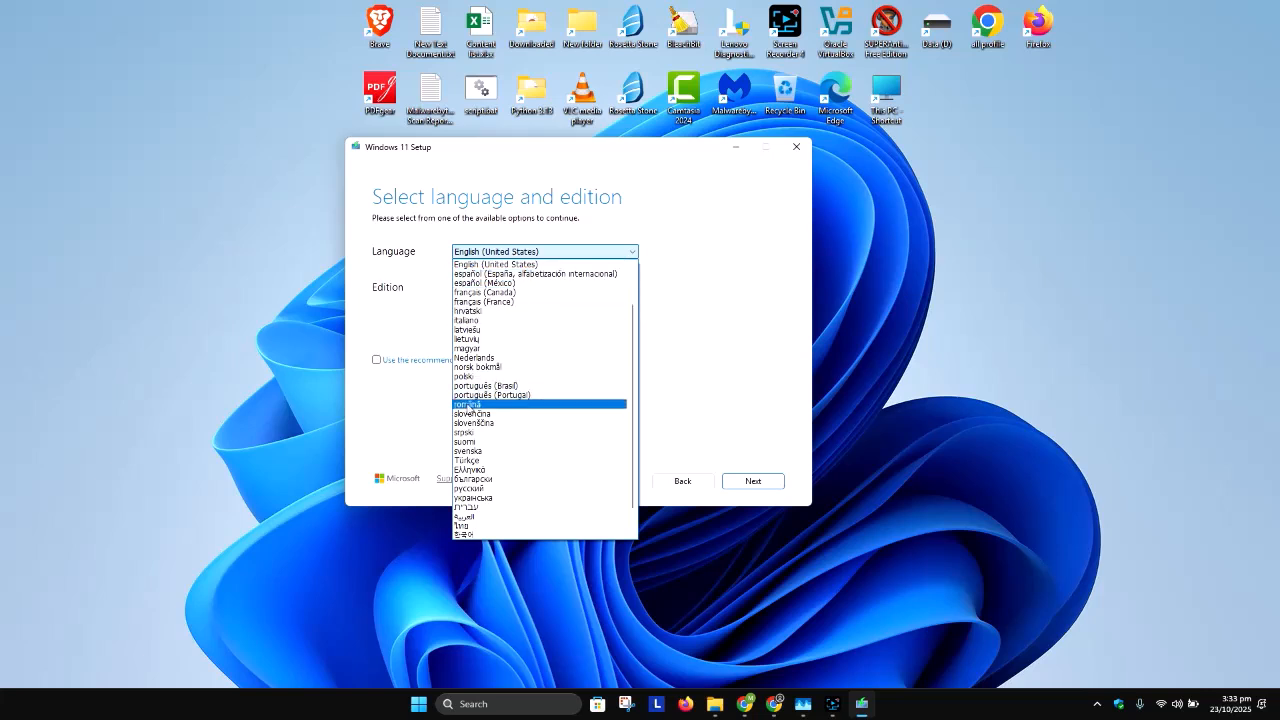
{"action": "left_click", "coordinate": [683, 306]}
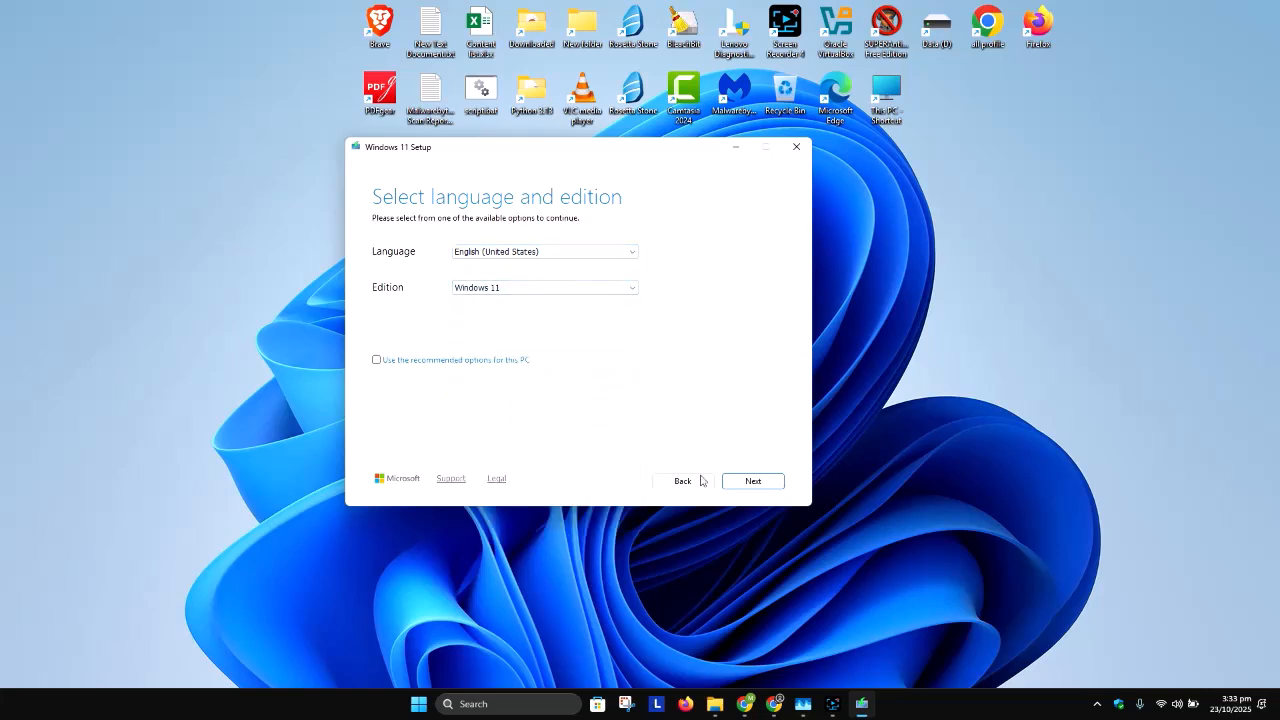
{"action": "left_click", "coordinate": [755, 484]}
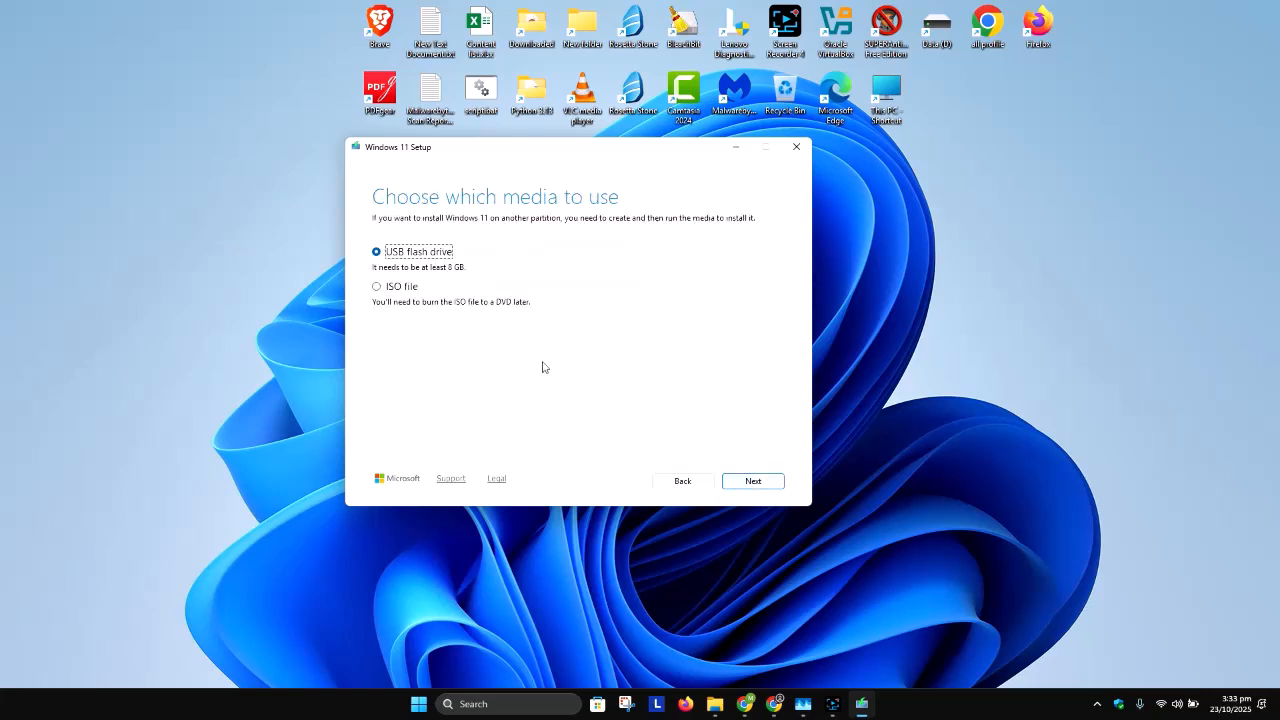
Step: Choose ISO file as the media type and save it as "Windows 11.iso" on the Data (D:) drive
{"action": "left_click", "coordinate": [396, 291]}
{"action": "left_click", "coordinate": [758, 484]}
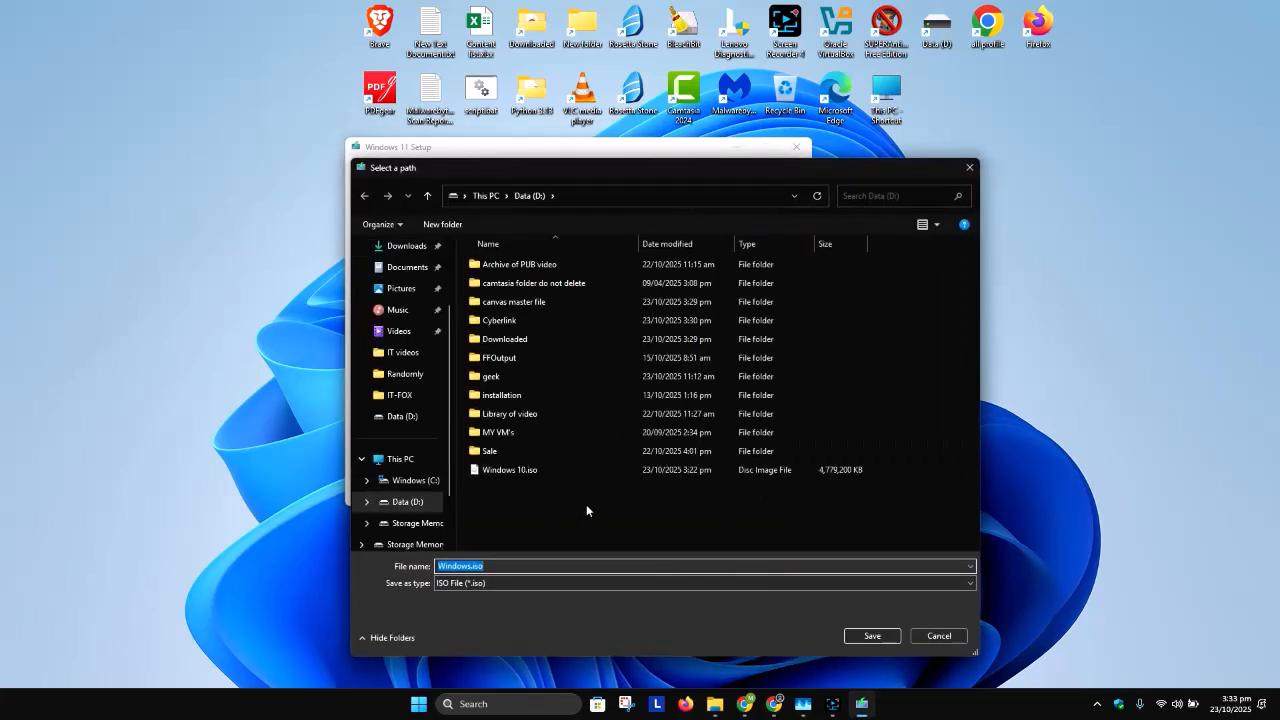
{"action": "left_click", "coordinate": [472, 566]}
{"action": "left_click", "coordinate": [874, 636]}
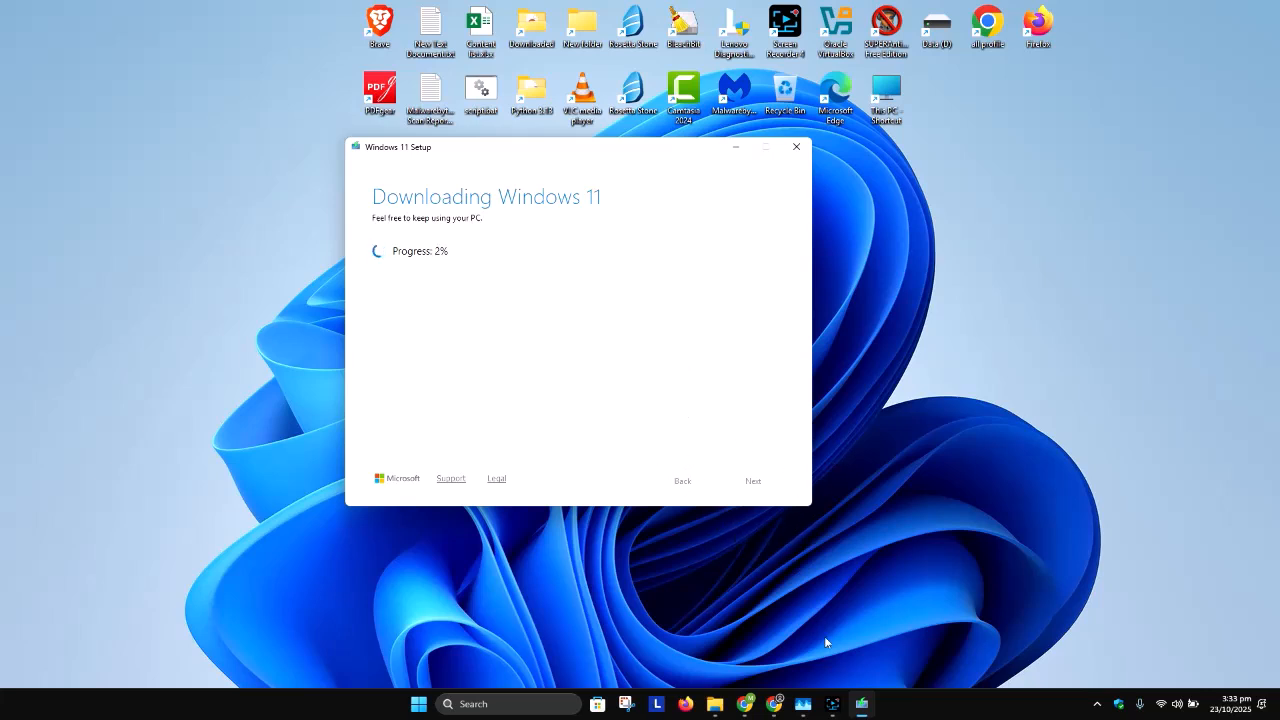
{"action": "left_click", "coordinate": [832, 704]}
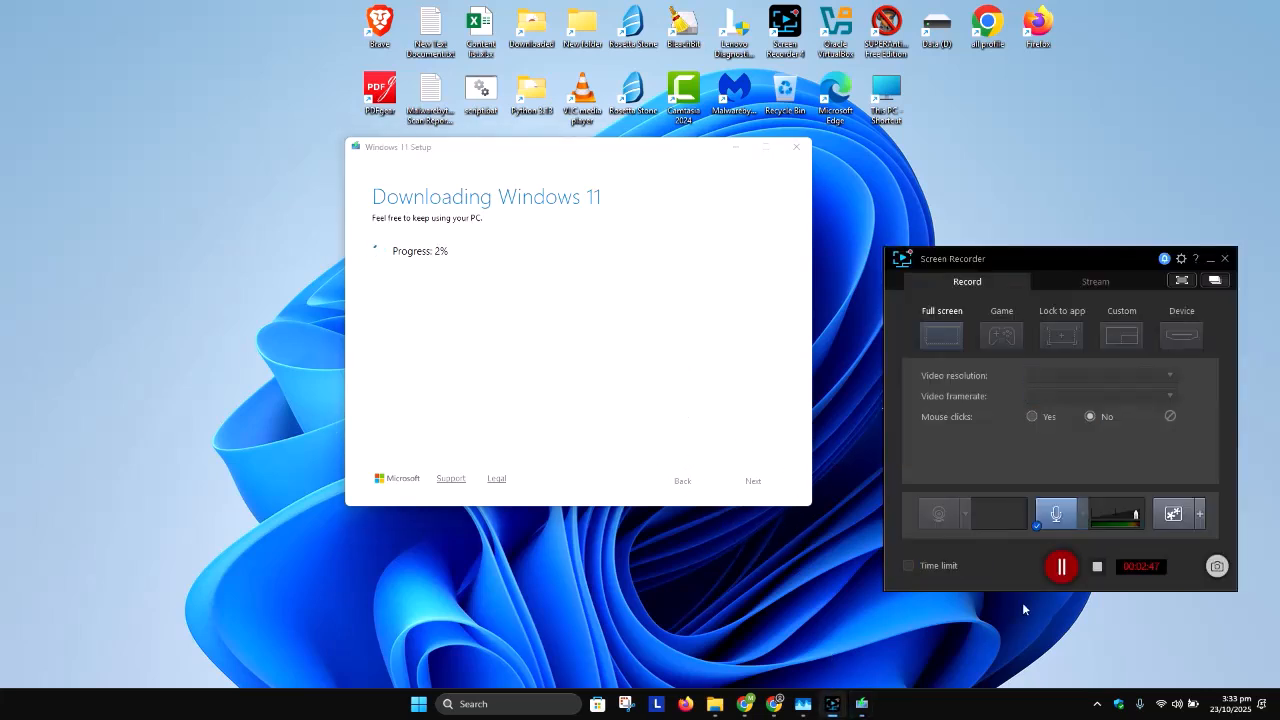
{"action": "left_click", "coordinate": [1063, 567]}
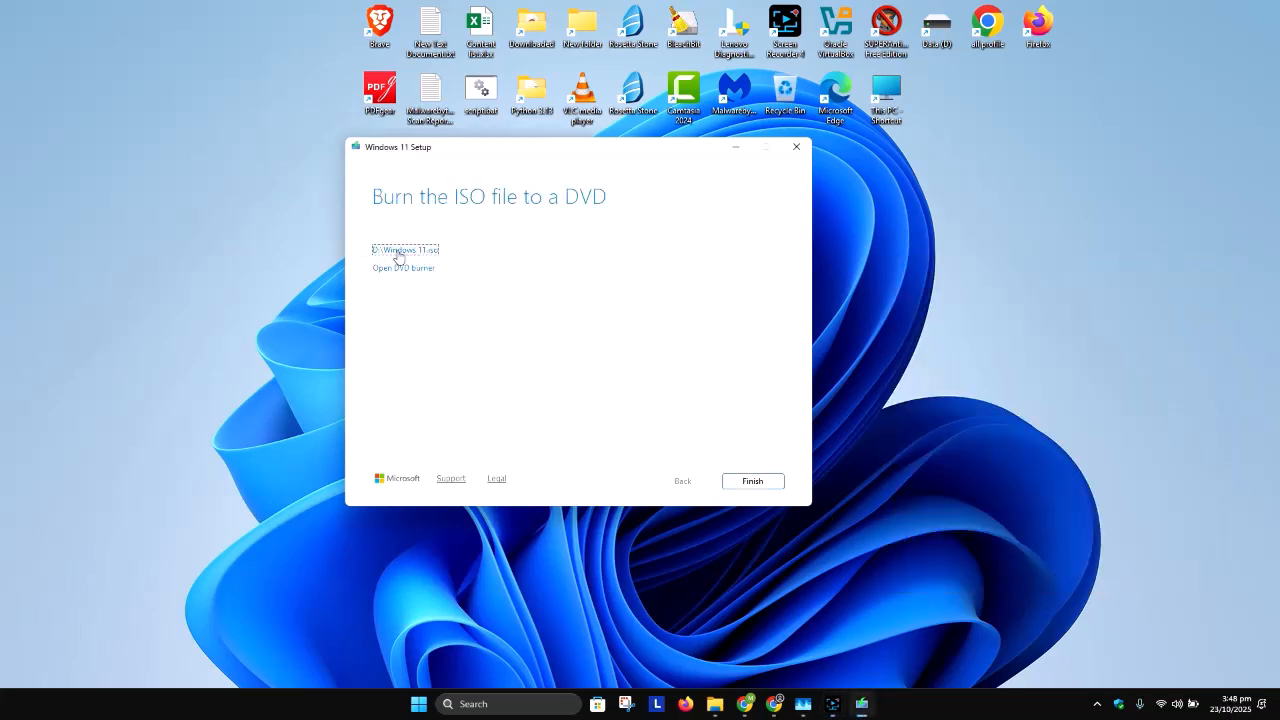
Step: Open the location of the created ISO on the Data (D:) drive and select Windows 11.iso
{"action": "left_click", "coordinate": [400, 252]}
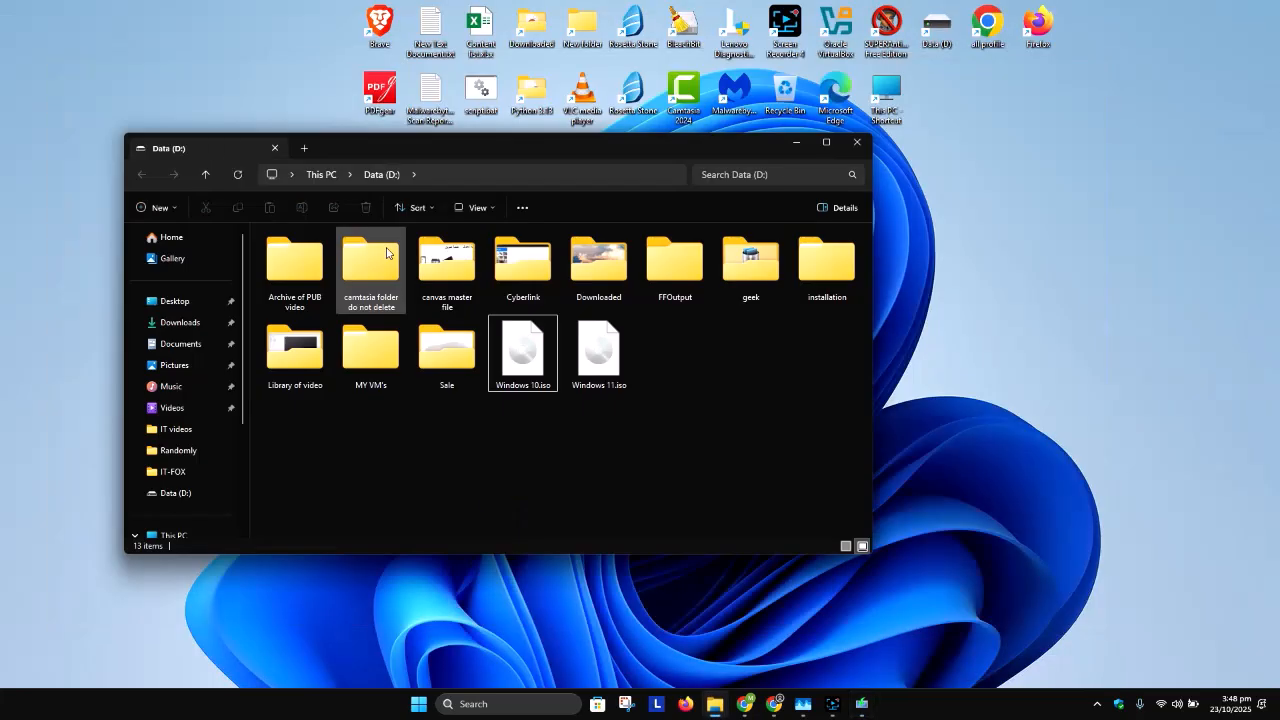
{"action": "left_click", "coordinate": [610, 380]}
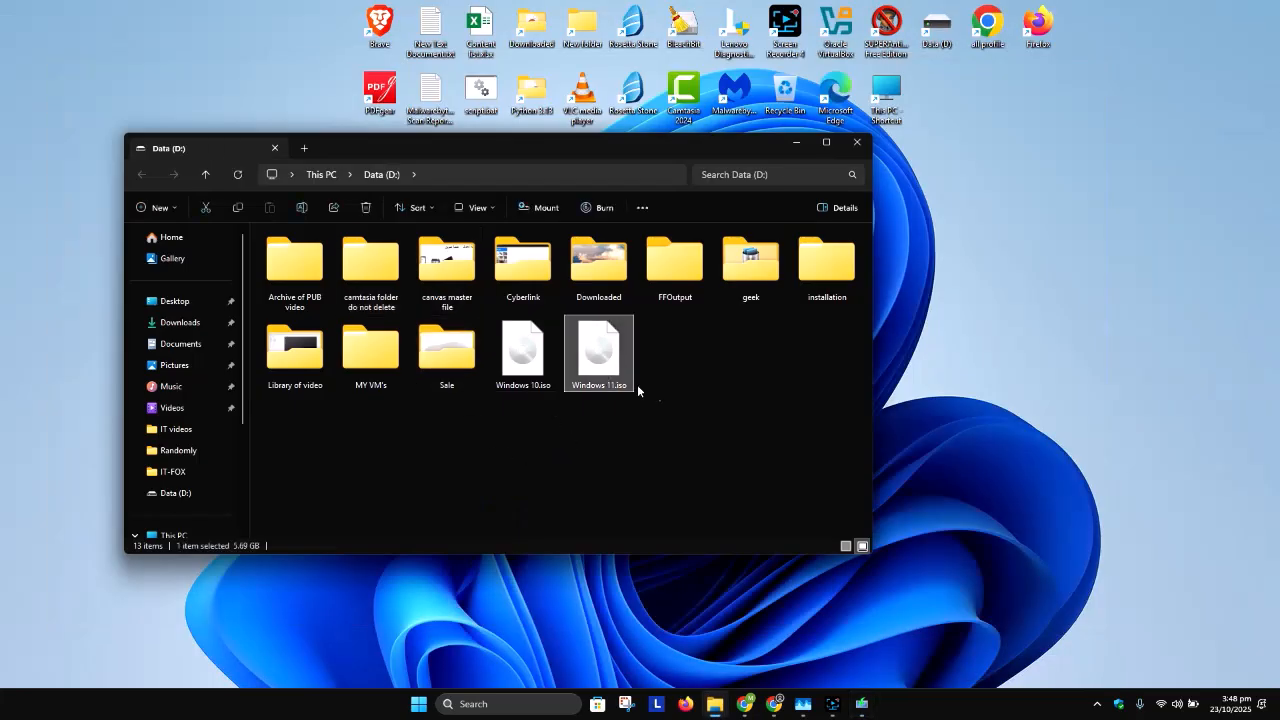
Step: Minimize the Data (D:) window and close the media creation tool
{"action": "left_click", "coordinate": [797, 144]}
{"action": "left_click", "coordinate": [765, 482]}
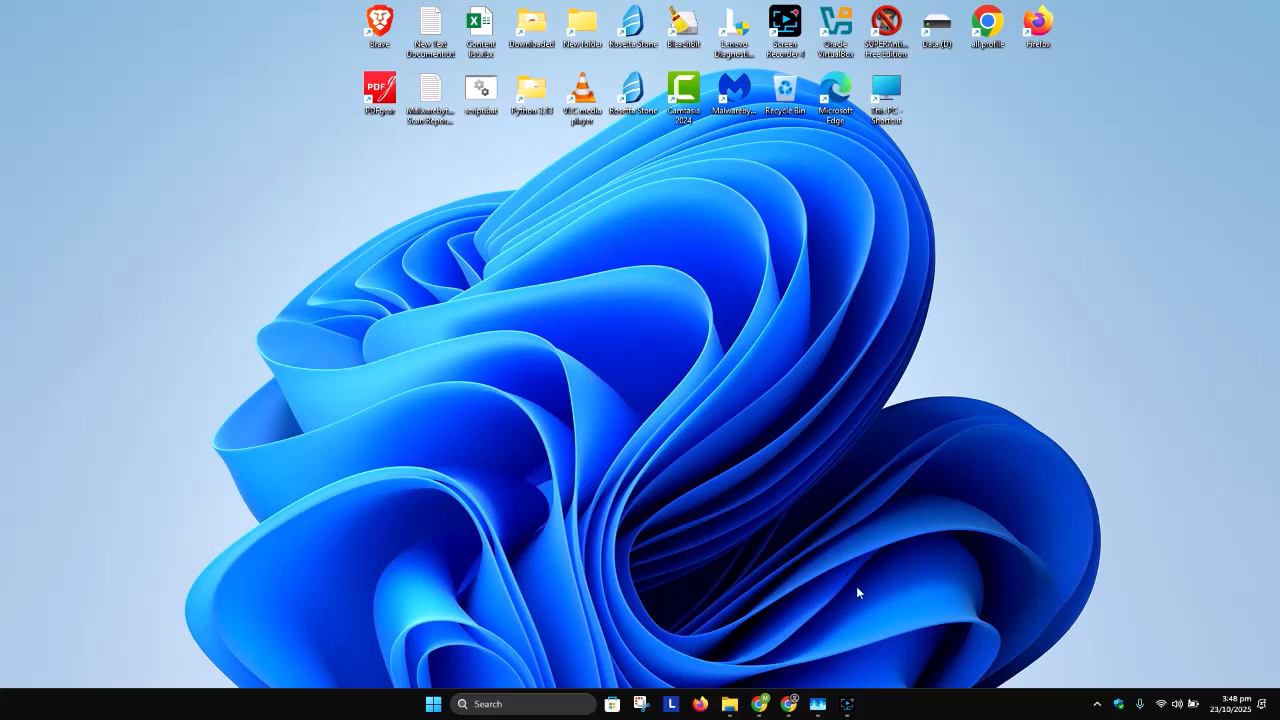
{"action": "left_click", "coordinate": [848, 703]}
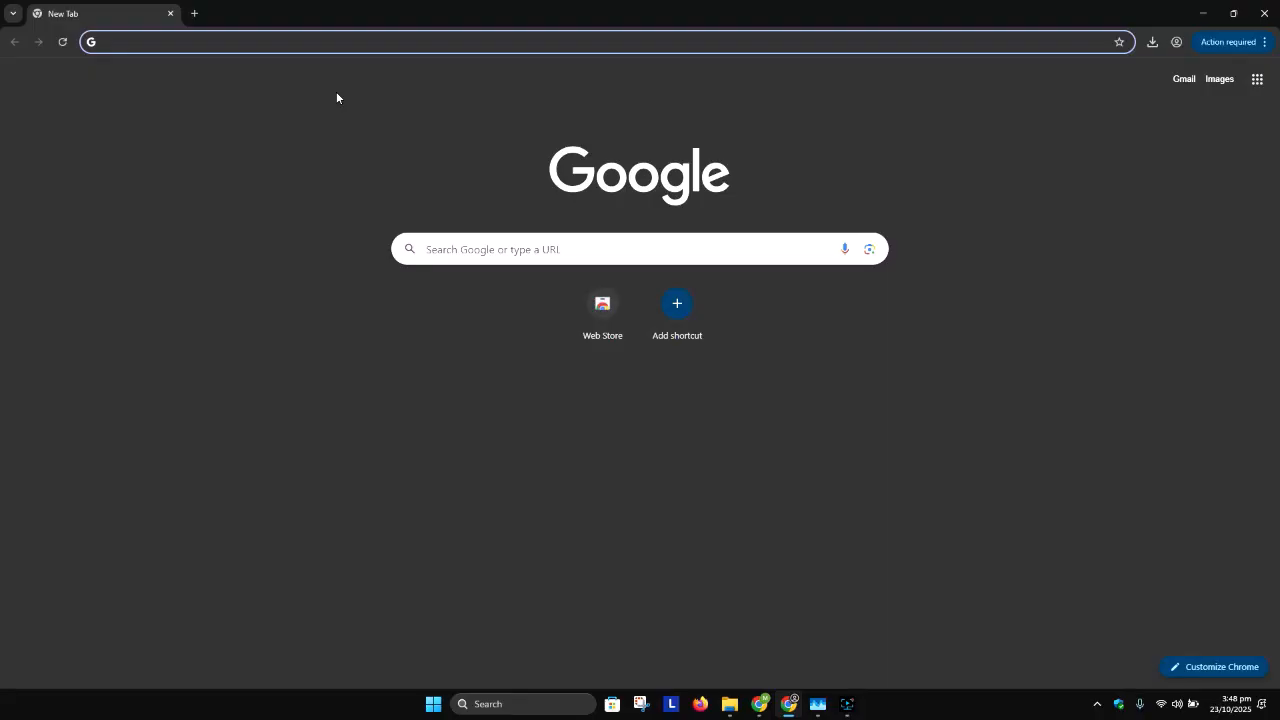
Step: Switch to Chrome, search the web for "rufus", open the official rufus.ie site and consent to its personal data request
{"action": "type", "text": "rufus"}
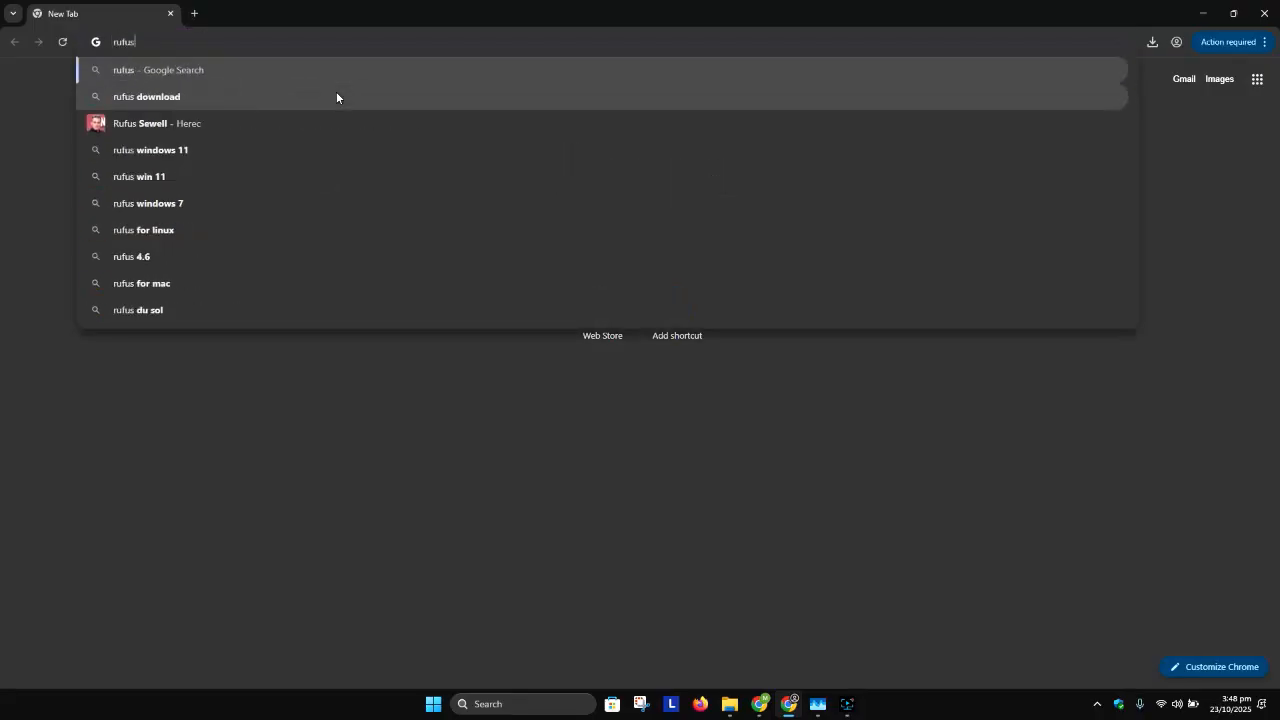
{"action": "key", "text": "Return"}
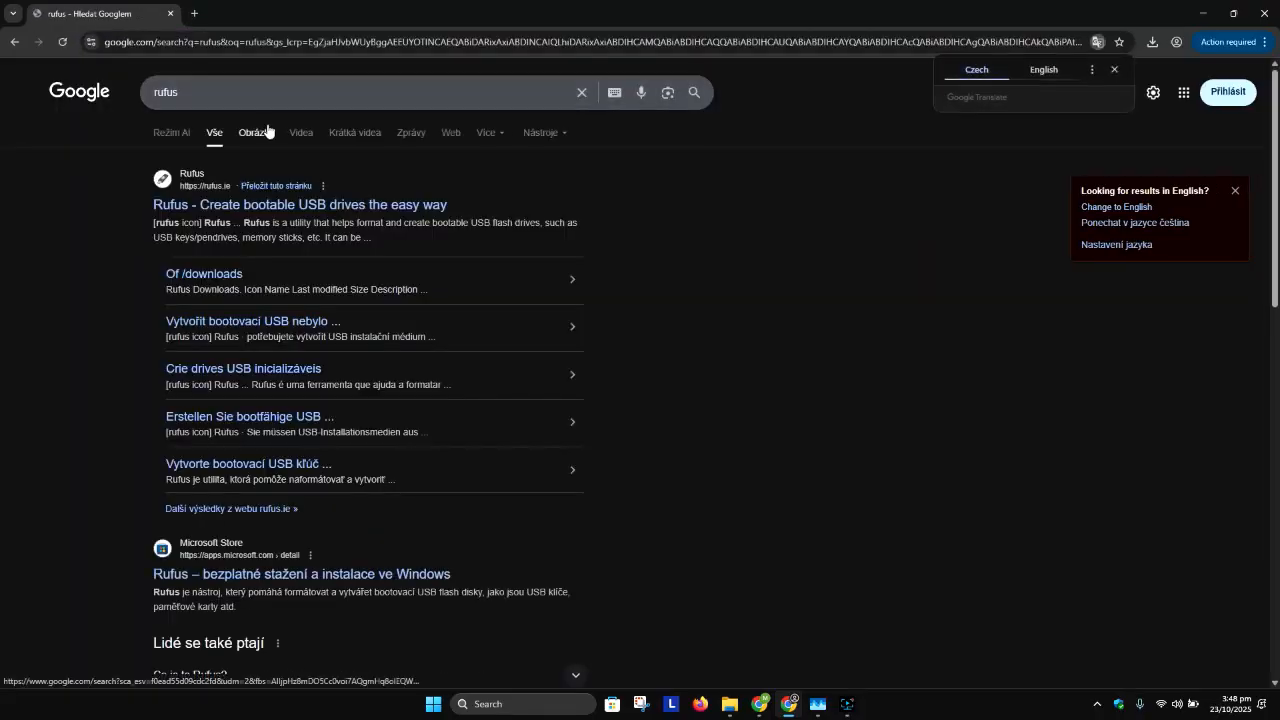
{"action": "left_click", "coordinate": [182, 210]}
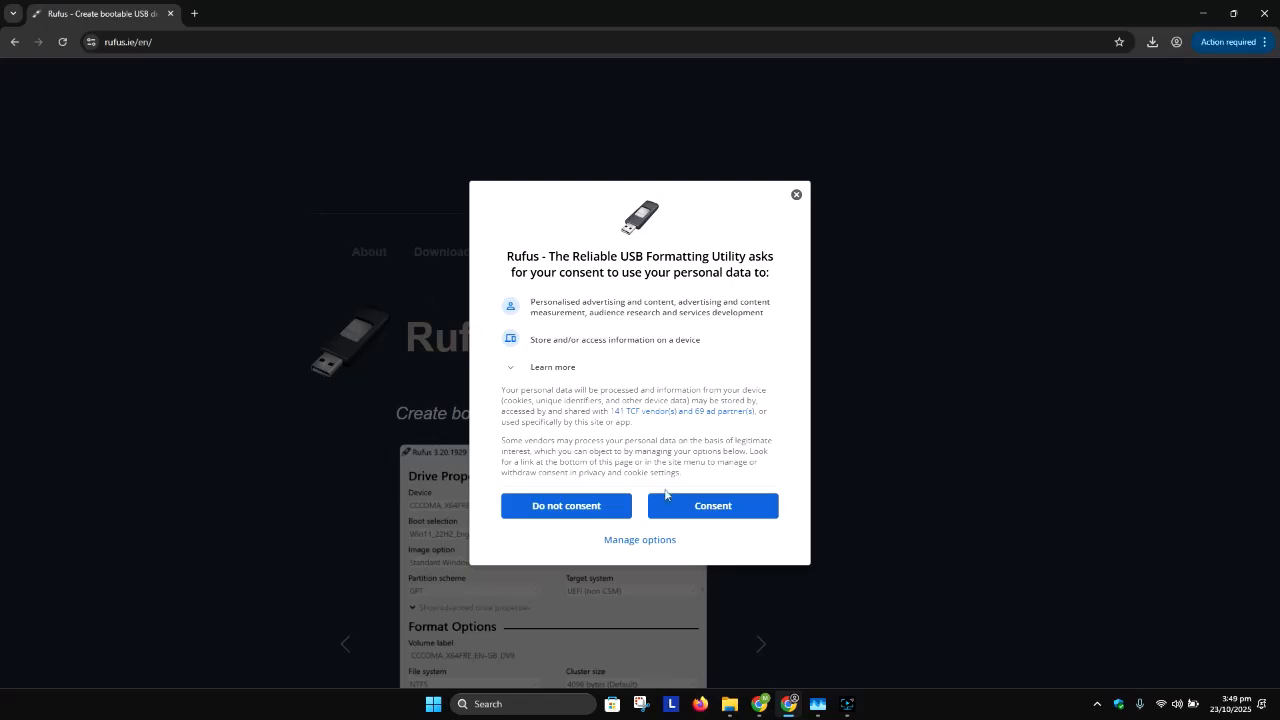
{"action": "left_click", "coordinate": [711, 506]}
Step: Compare the platforms of the latest Rufus releases, Windows x64 and Windows x86, in the page's Download section
{"action": "scroll", "coordinate": [555, 345], "scroll_direction": "down", "scroll_amount": 2}
{"action": "scroll", "coordinate": [557, 348], "scroll_direction": "down", "scroll_amount": 5}
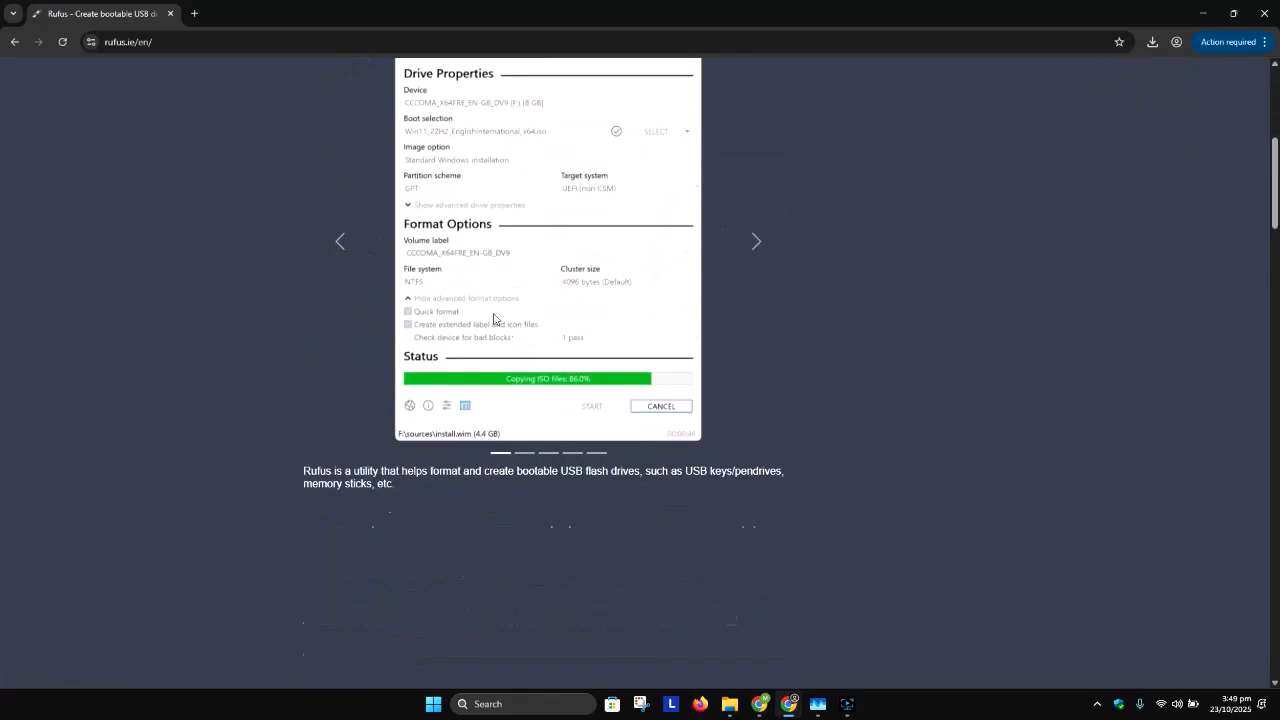
{"action": "scroll", "coordinate": [475, 294], "scroll_direction": "down", "scroll_amount": 2}
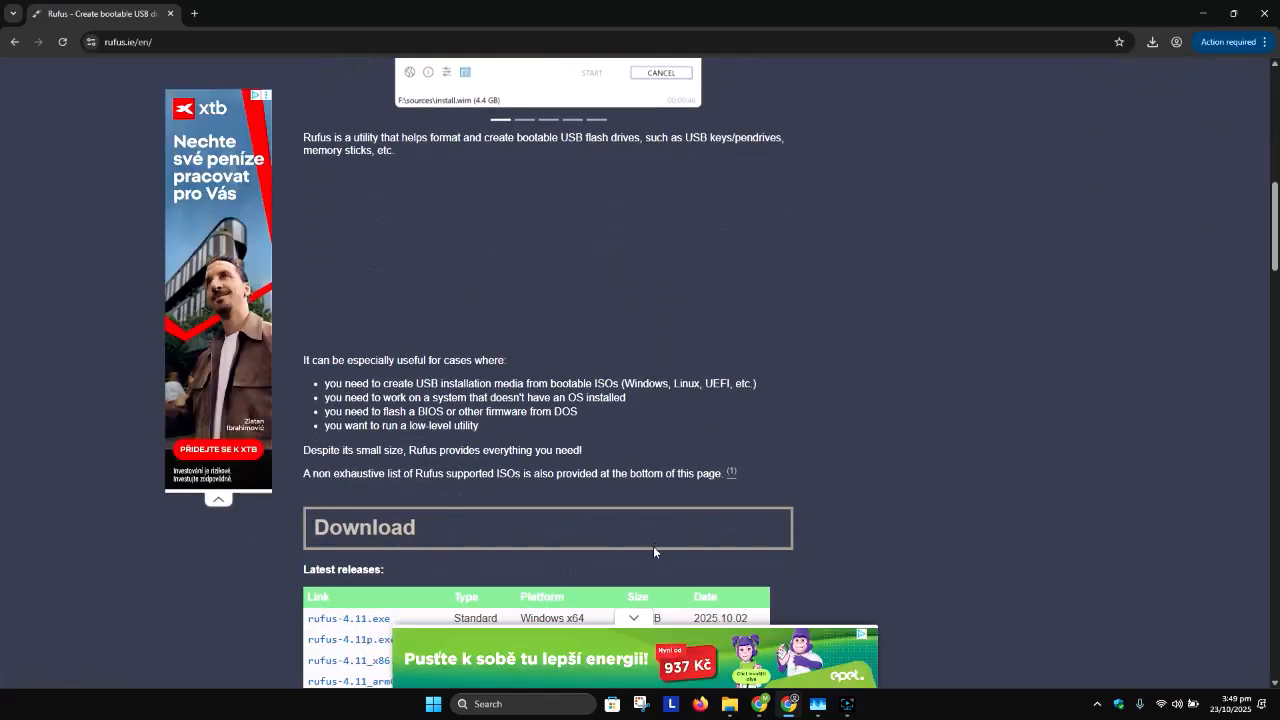
{"action": "scroll", "coordinate": [375, 528], "scroll_direction": "down", "scroll_amount": 1}
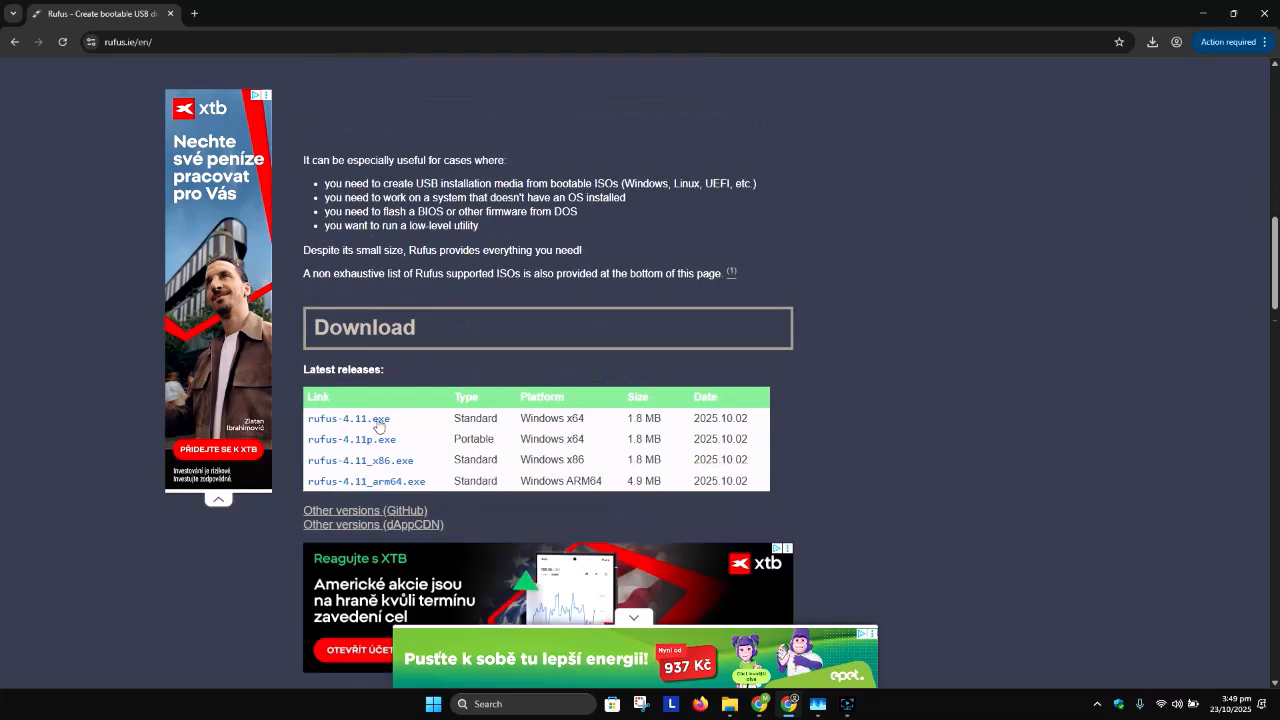
{"action": "left_click", "coordinate": [387, 428]}
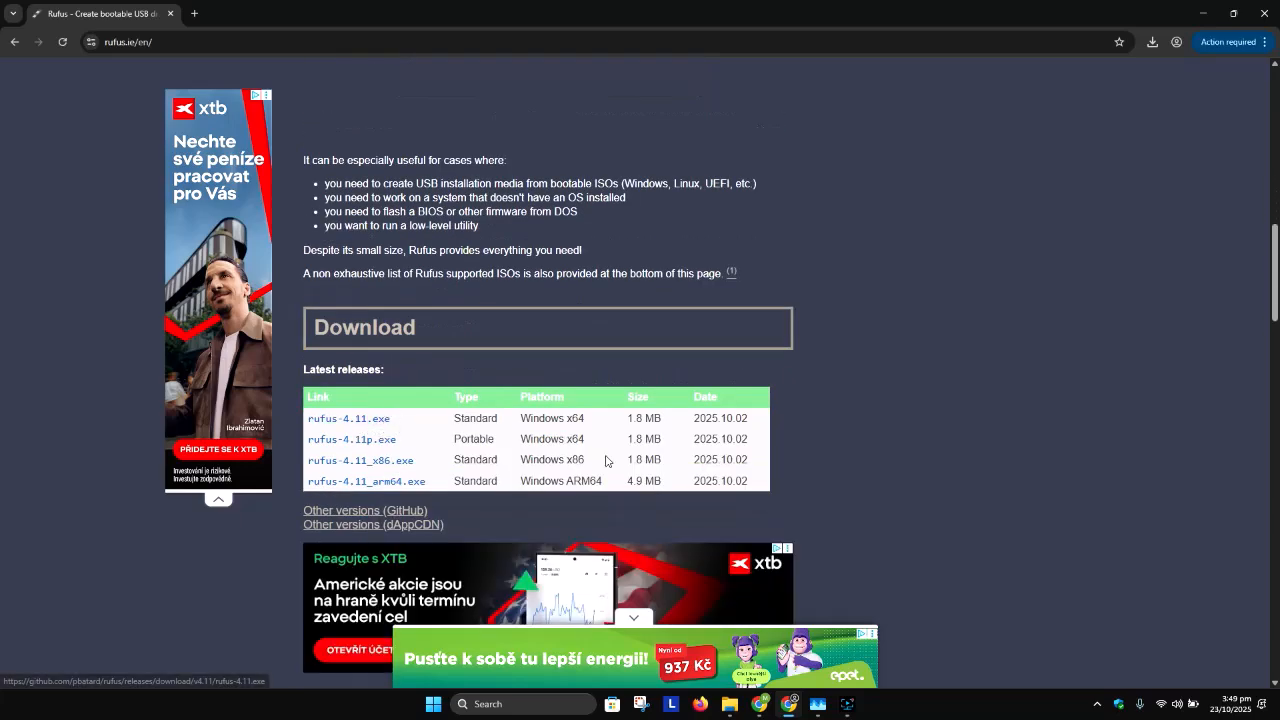
{"action": "left_click_drag", "start_coordinate": [596, 420], "coordinate": [516, 422]}
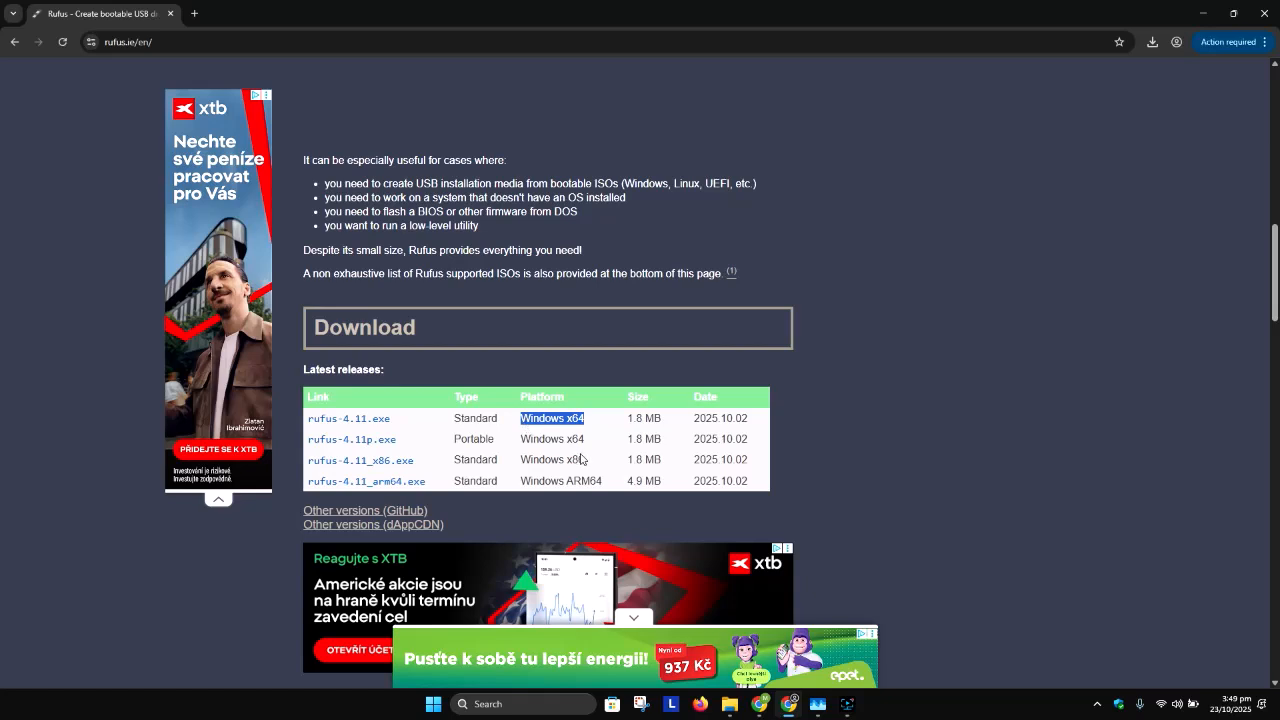
{"action": "left_click_drag", "start_coordinate": [594, 464], "coordinate": [518, 465]}
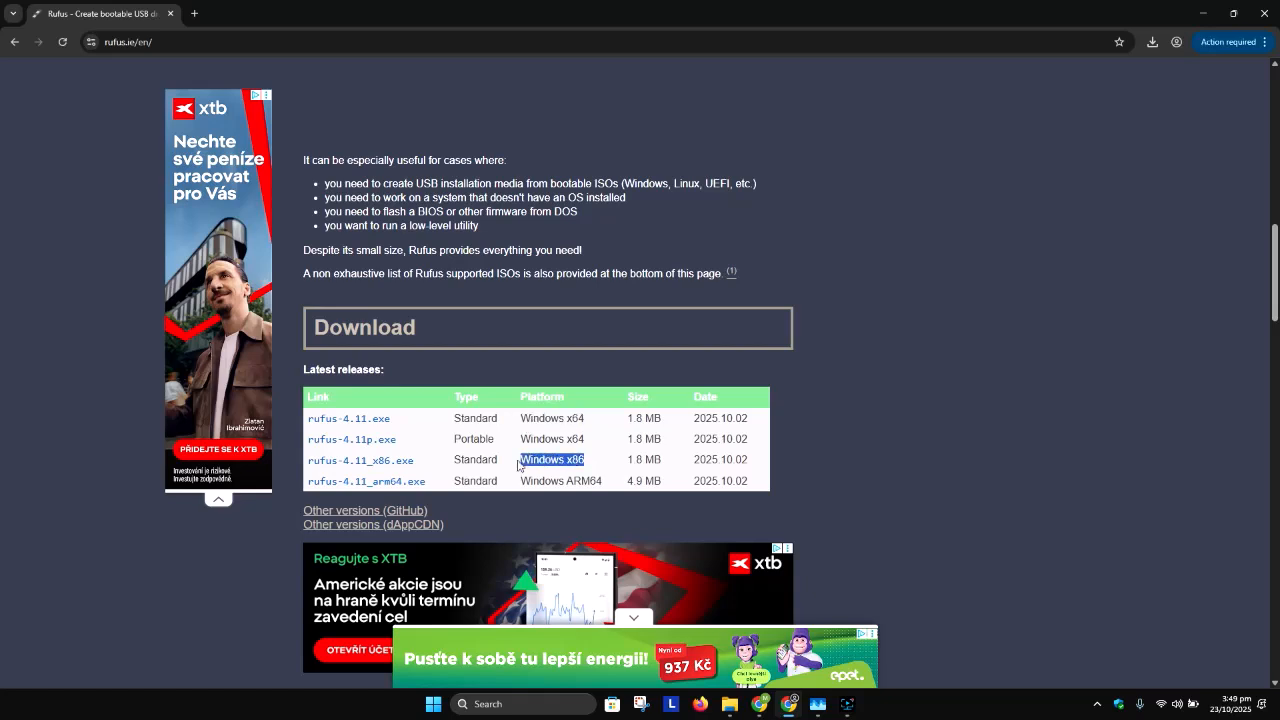
Step: Run dxdiag to check whether this PC's operating system is 64-bit, and close the diagnostic tool
{"action": "left_click", "coordinate": [511, 705]}
{"action": "type", "text": "dxdiag"}
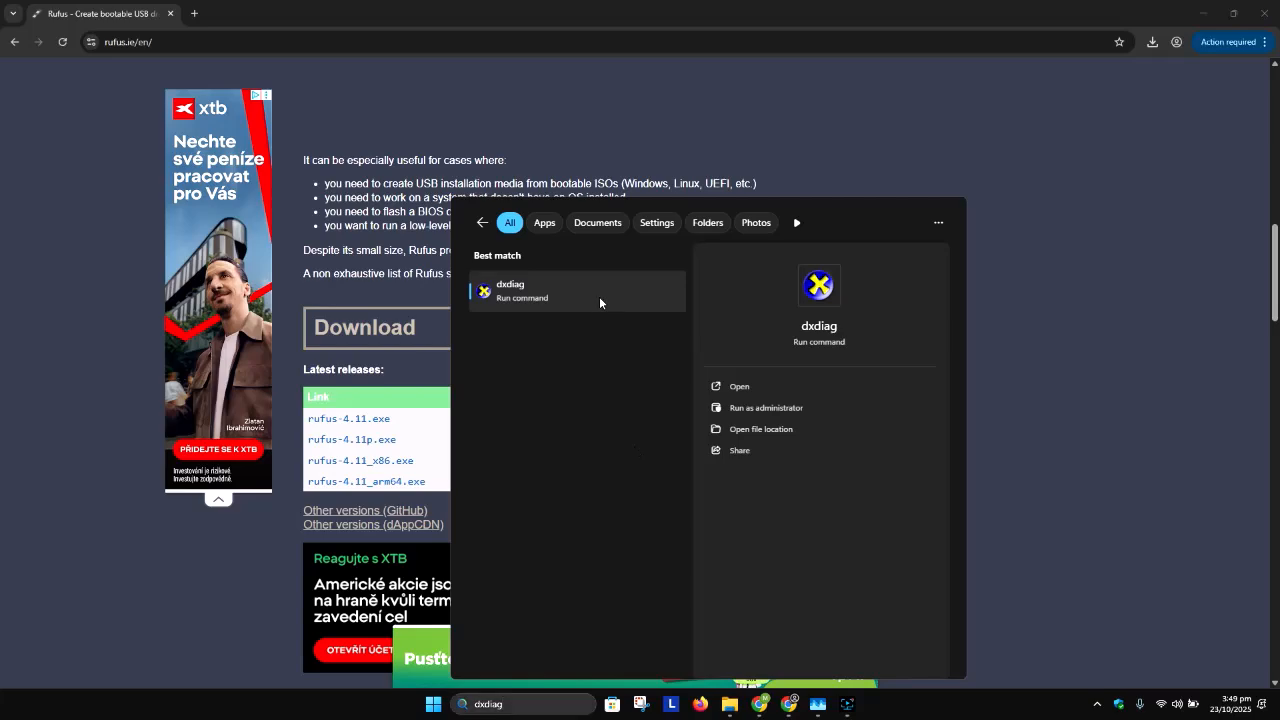
{"action": "left_click", "coordinate": [599, 296]}
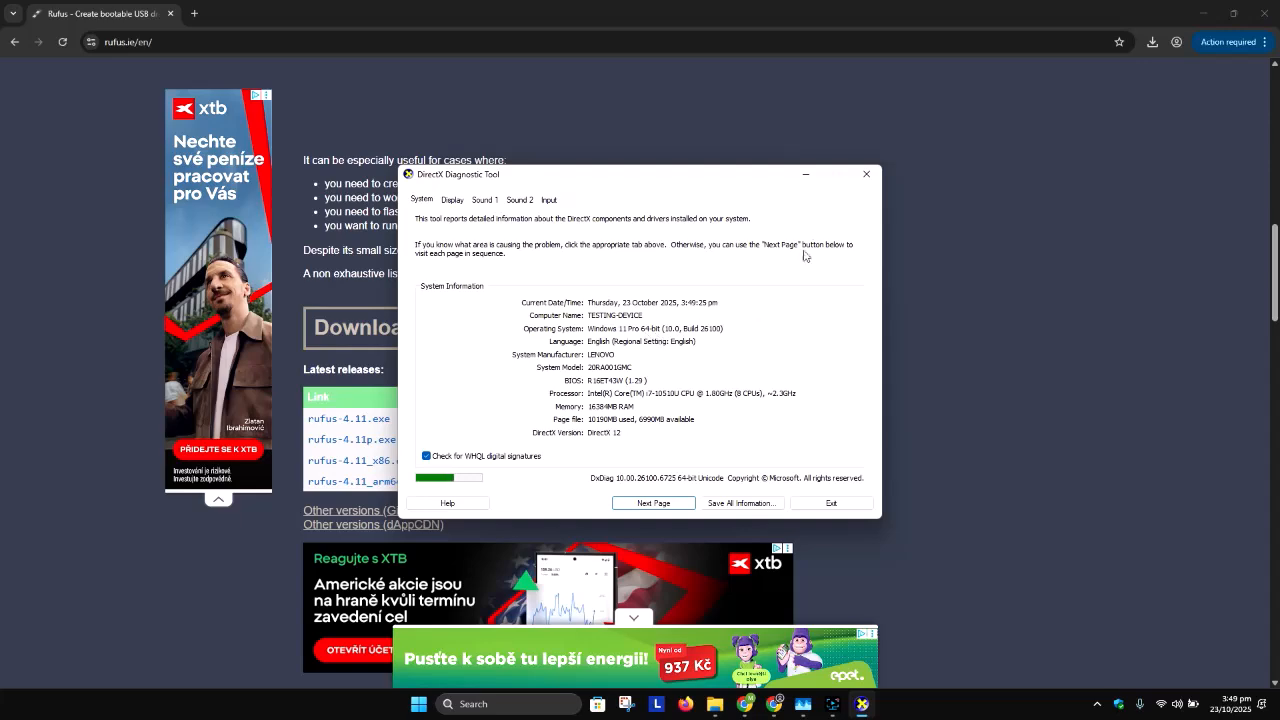
{"action": "left_click", "coordinate": [866, 174]}
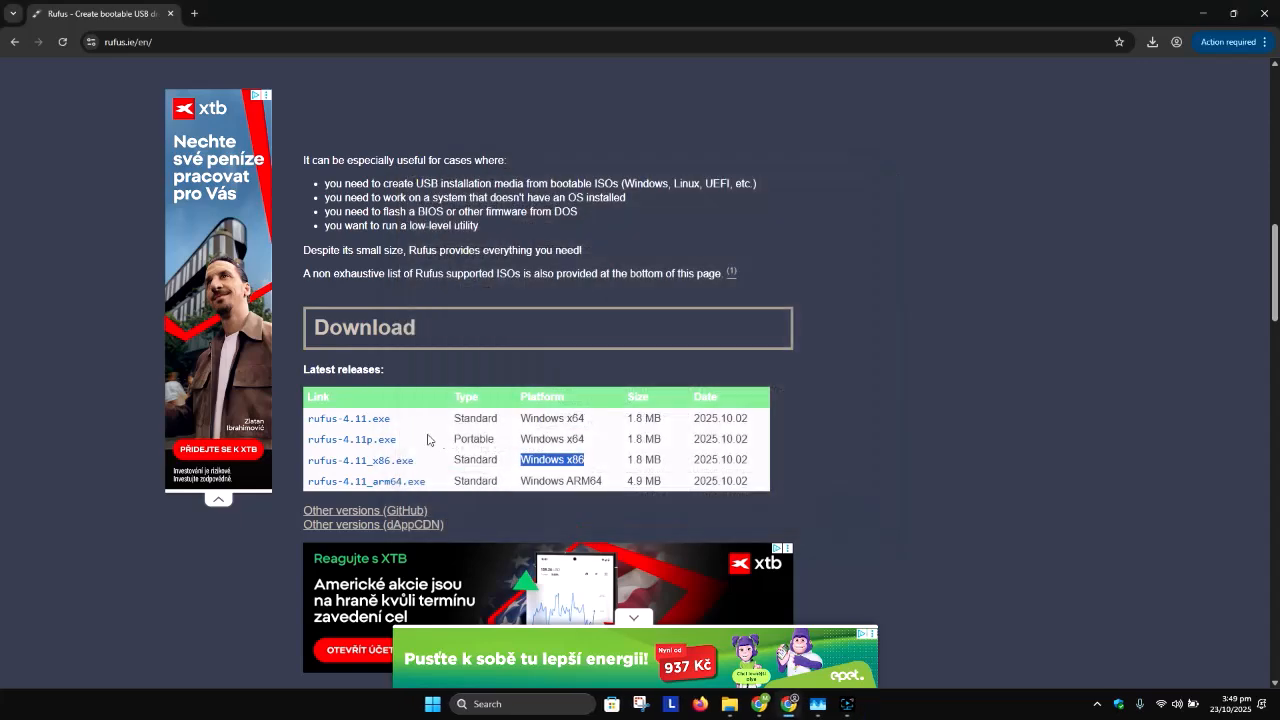
Step: Download rufus-4.11.exe, the standard Windows x64 release, dismissing the ad, and launch it from the Downloads folder
{"action": "left_click", "coordinate": [374, 422]}
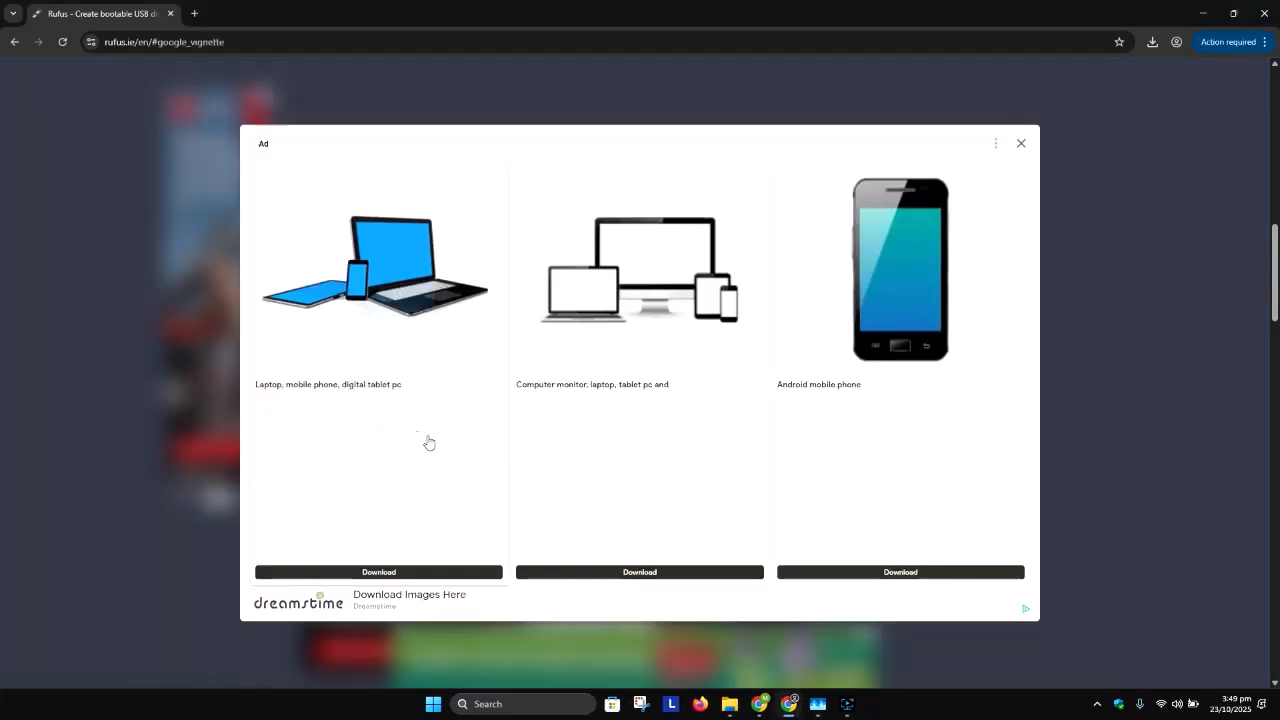
{"action": "left_click", "coordinate": [1022, 146]}
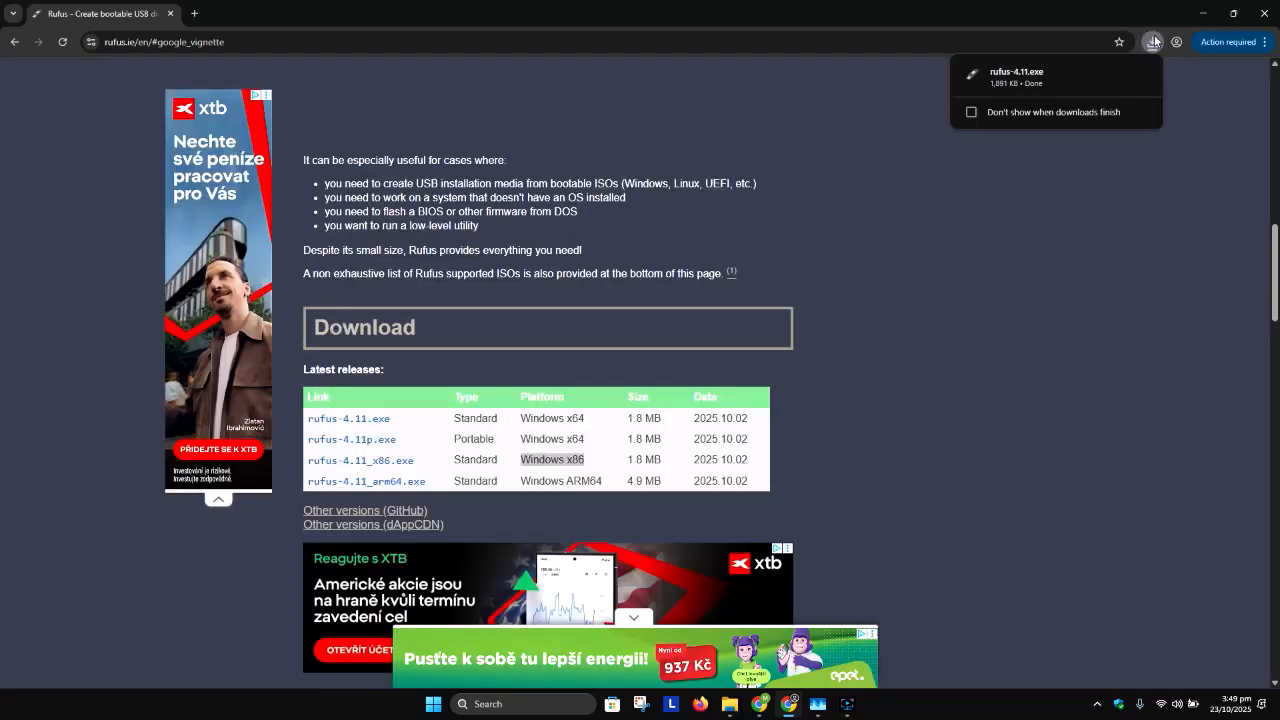
{"action": "left_click", "coordinate": [1116, 72]}
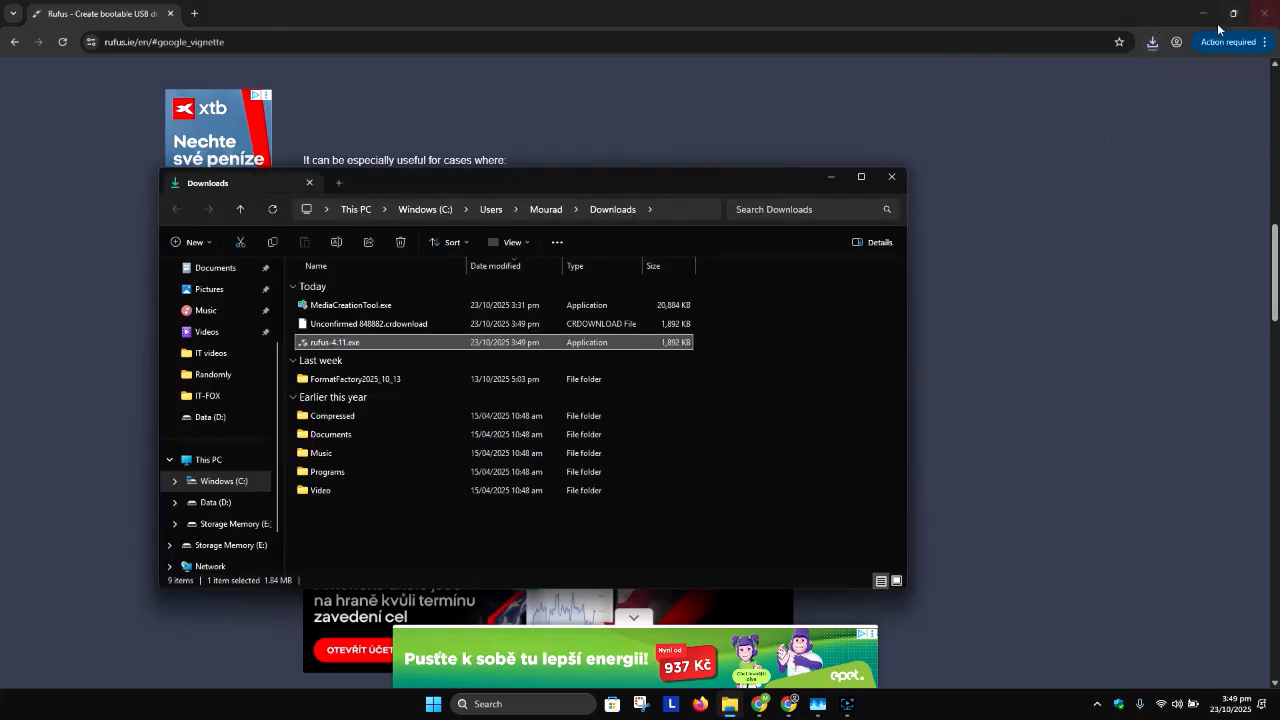
{"action": "left_click", "coordinate": [1265, 13]}
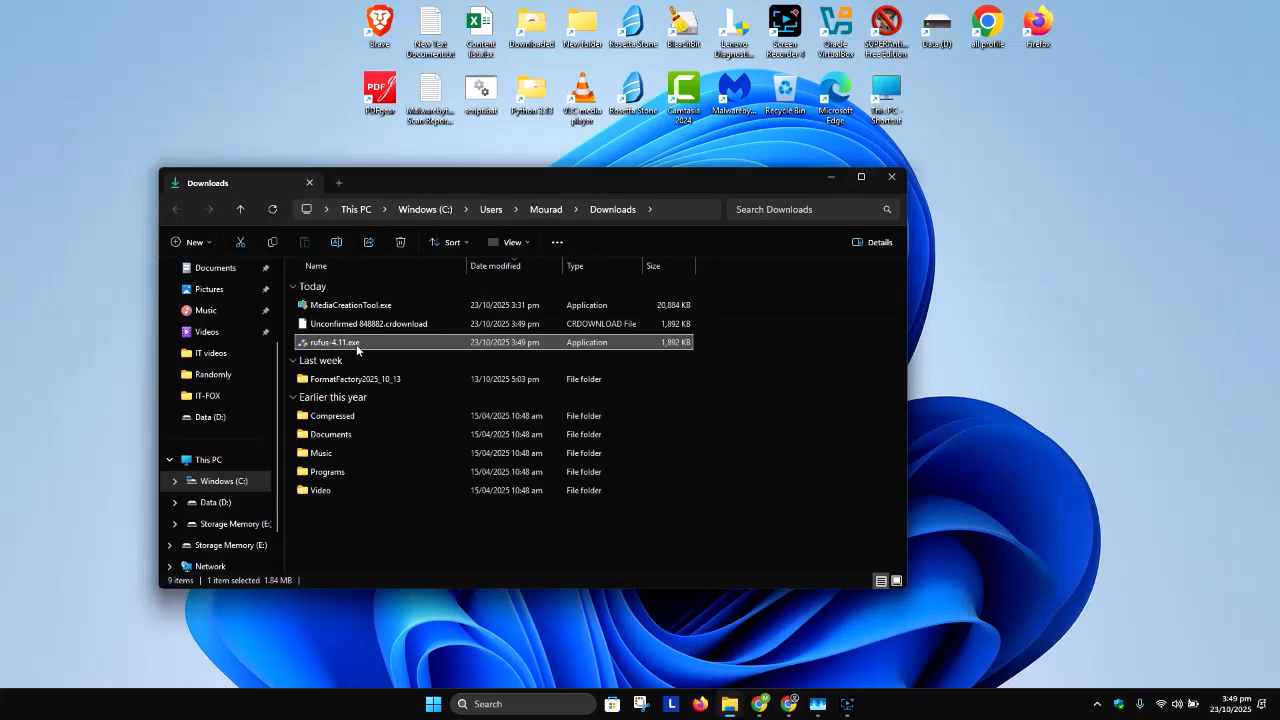
{"action": "double_click", "coordinate": [356, 344]}
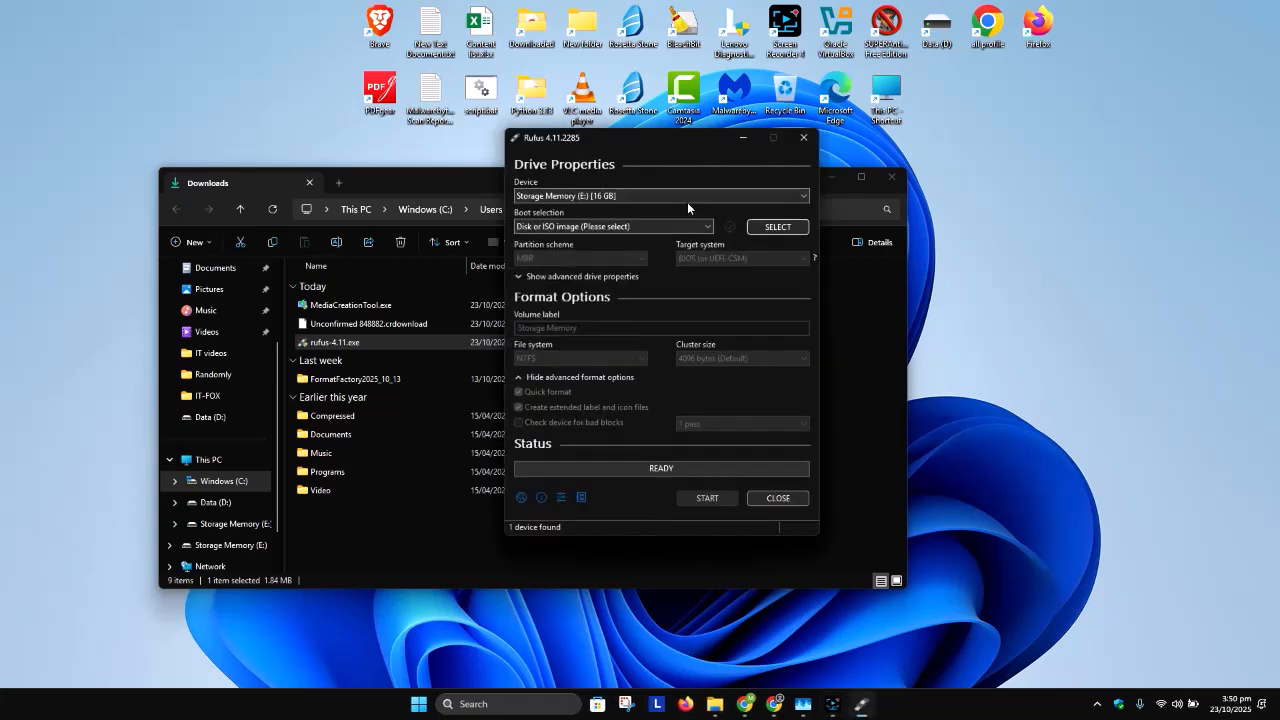
Step: Check the Storage Memory (E:) USB drive in This PC and accept the DBX update download in Rufus
{"action": "left_click", "coordinate": [714, 669]}
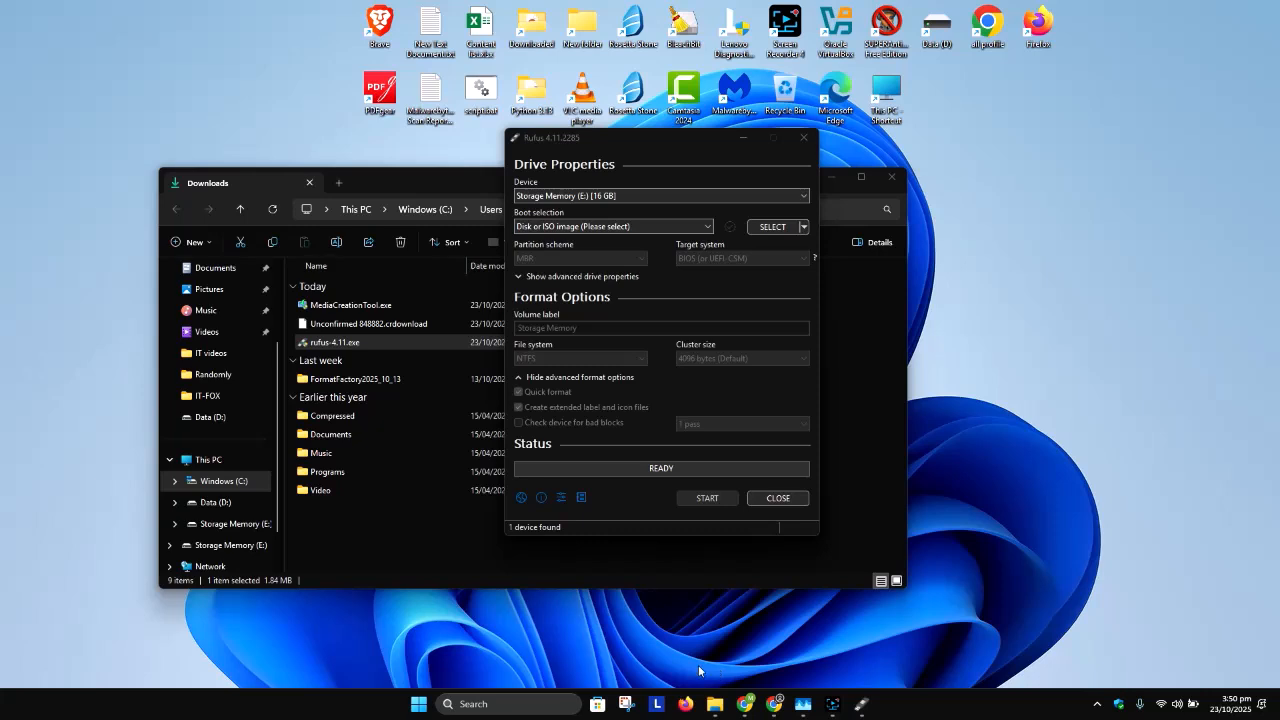
{"action": "key", "text": "super+e"}
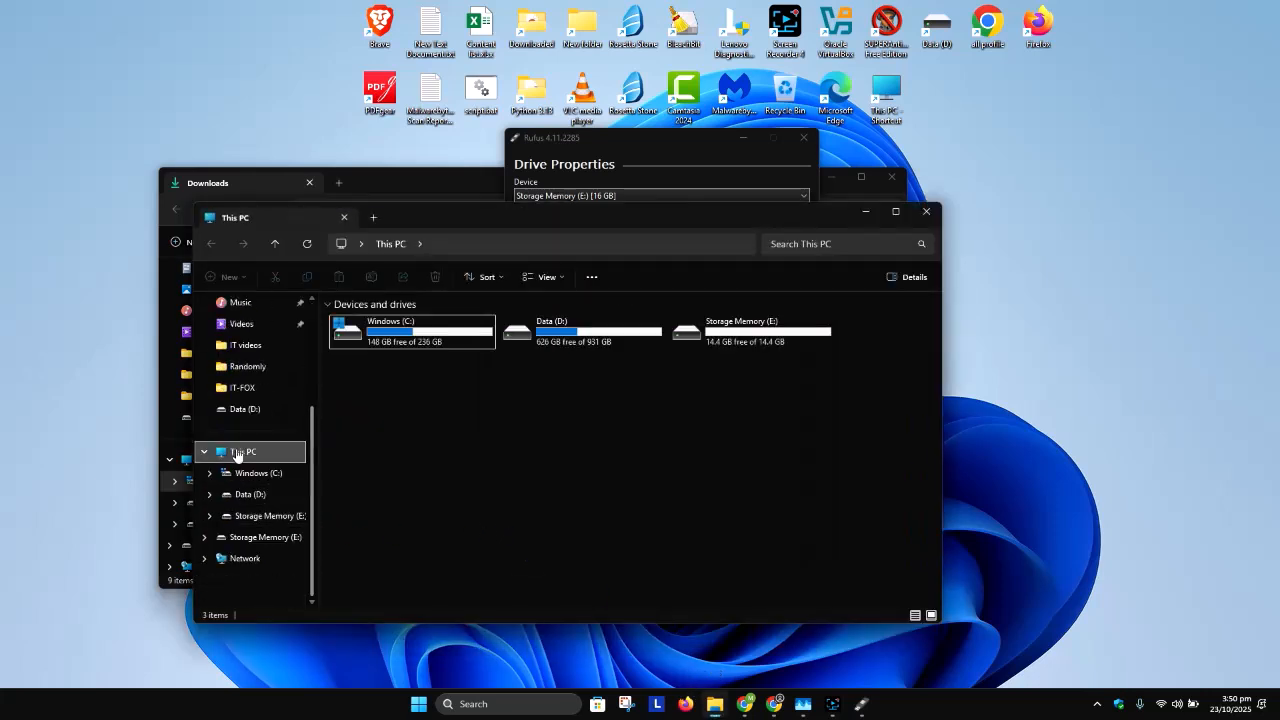
{"action": "left_click", "coordinate": [741, 333]}
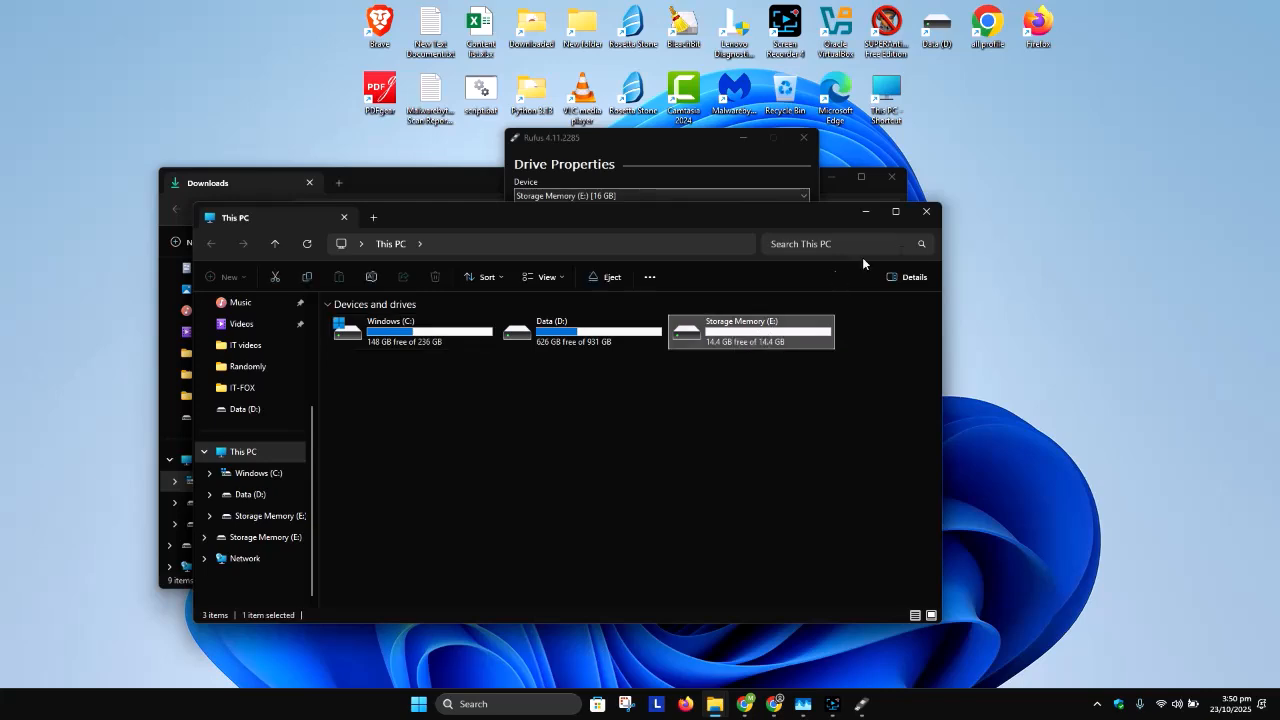
{"action": "left_click", "coordinate": [927, 213]}
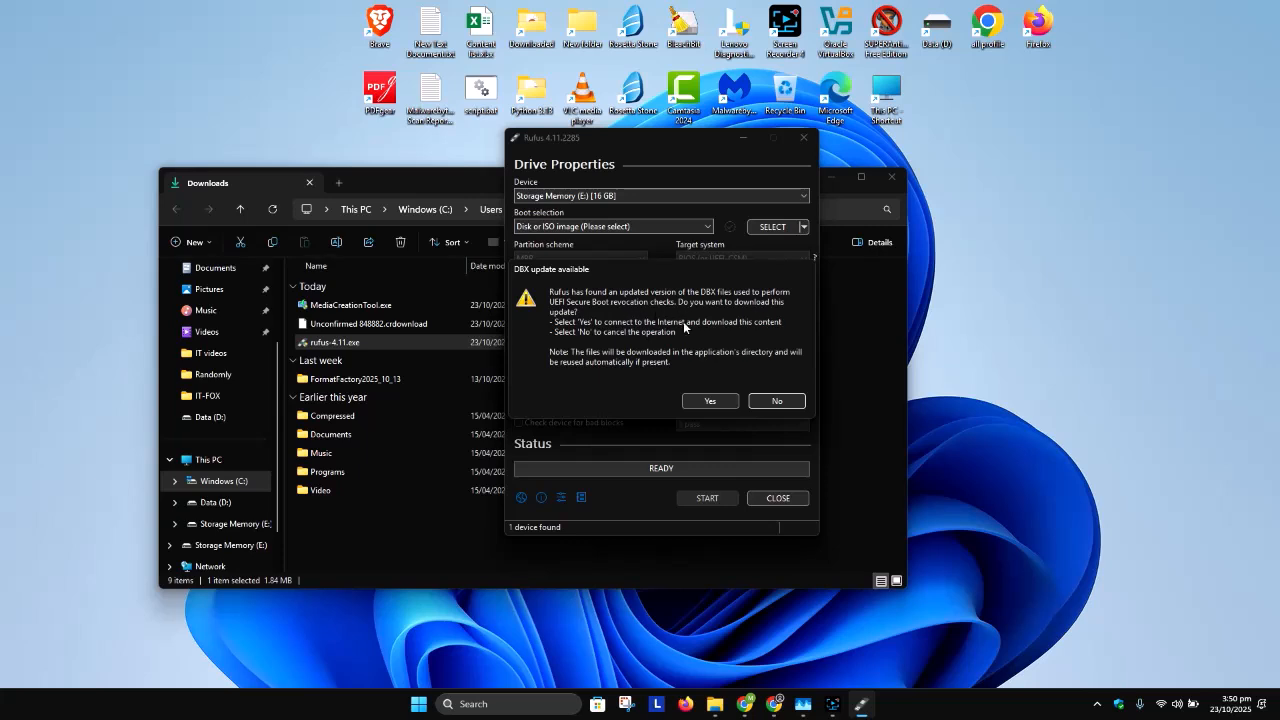
{"action": "left_click", "coordinate": [708, 398]}
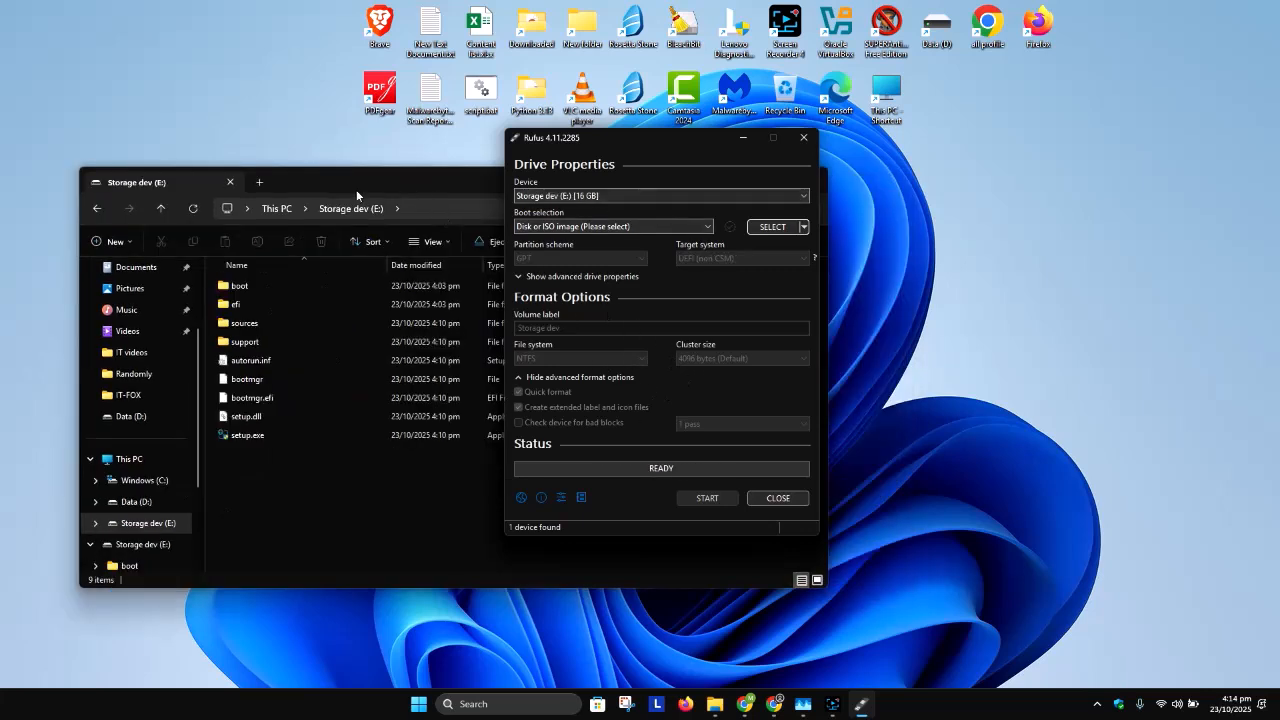
Step: Identify the USB drive in This PC and select the matching Storage dev (E:) [16 GB] as the Rufus device
{"action": "left_click", "coordinate": [272, 210]}
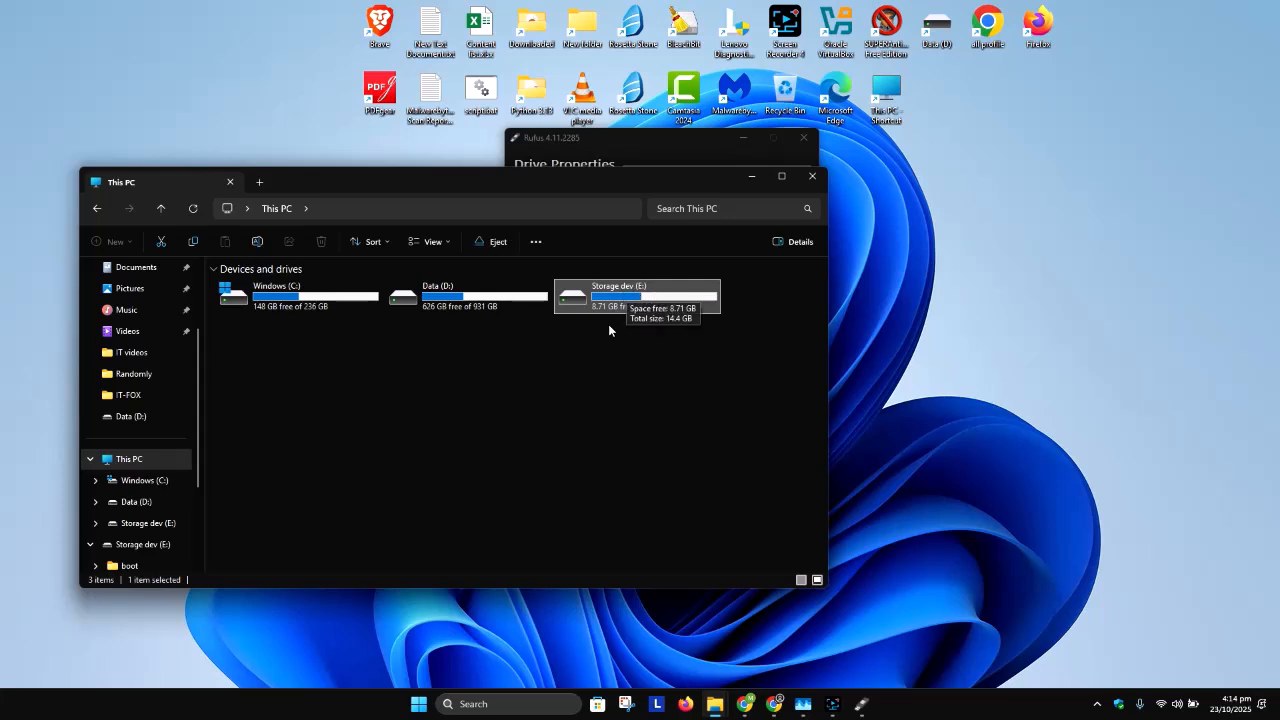
{"action": "left_click", "coordinate": [649, 147]}
{"action": "left_click", "coordinate": [600, 197]}
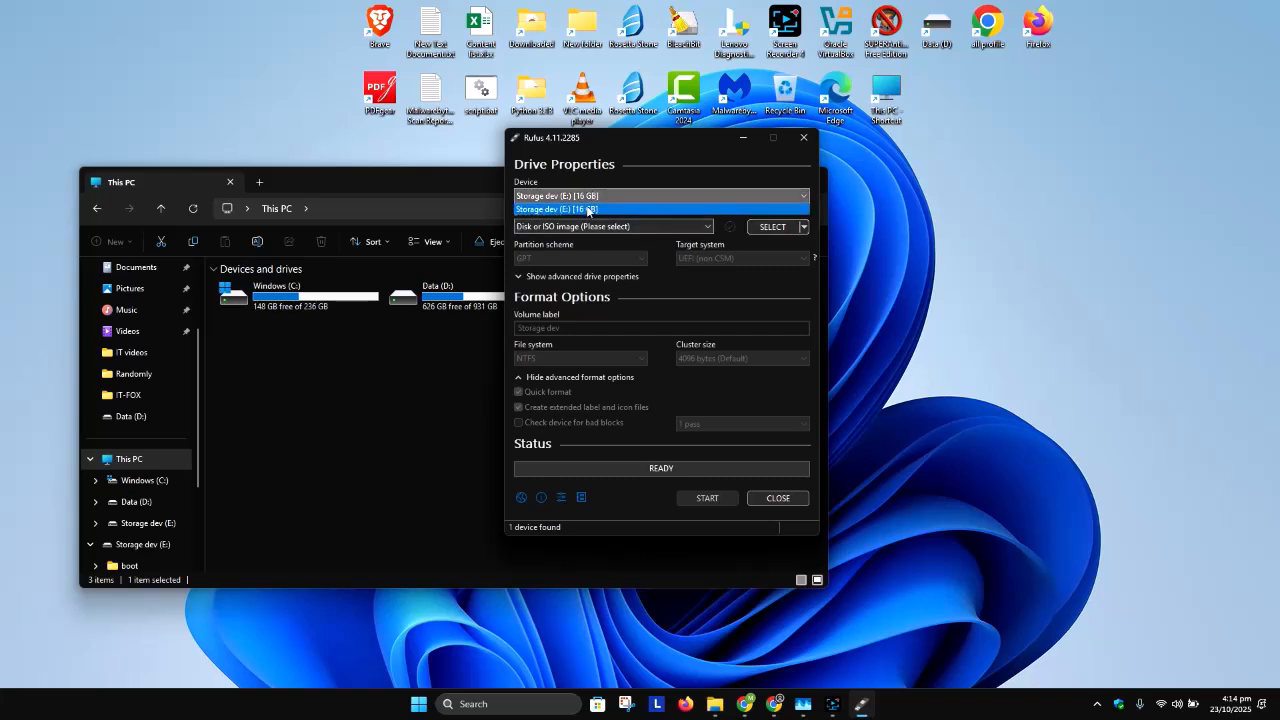
{"action": "left_click", "coordinate": [661, 147]}
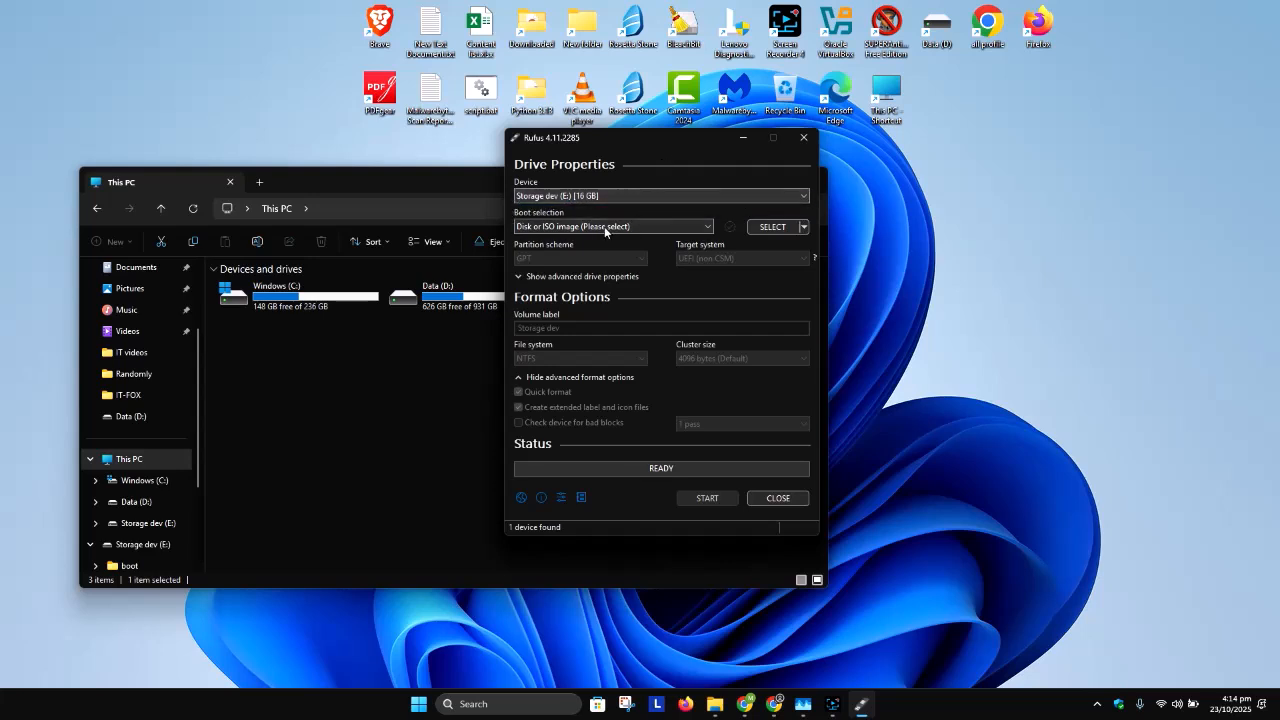
{"action": "left_click", "coordinate": [530, 197]}
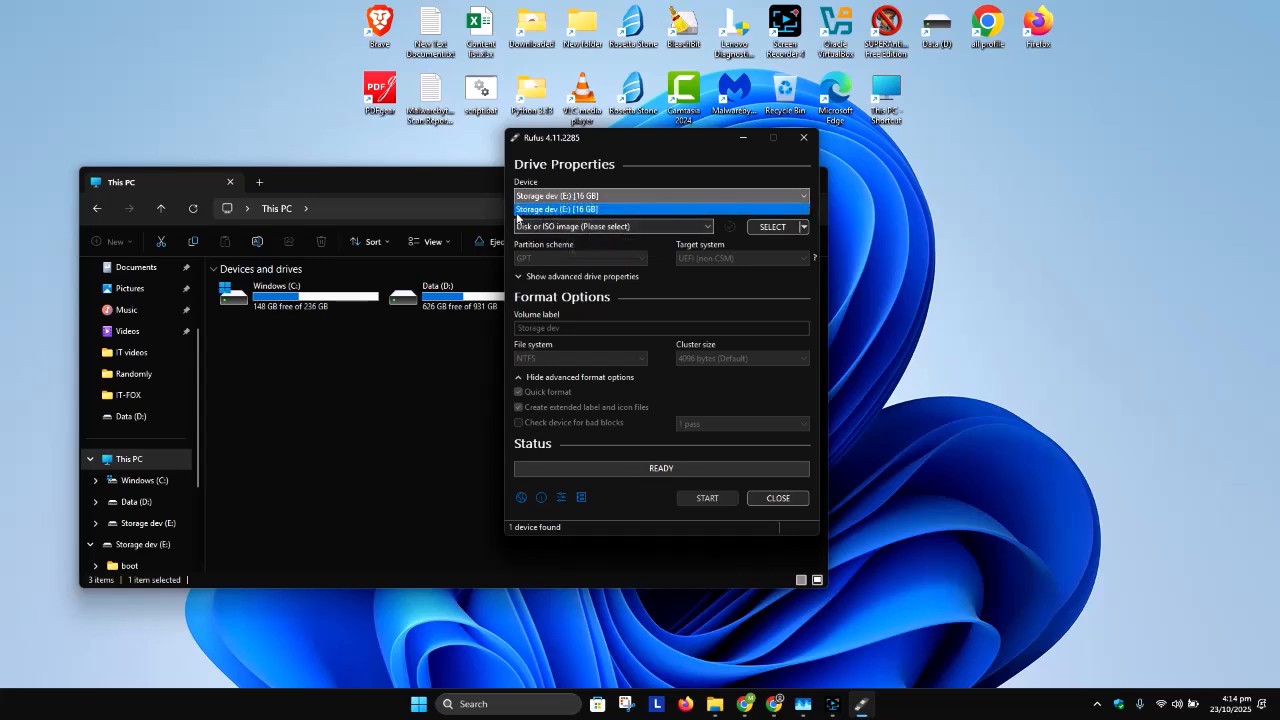
{"action": "left_click", "coordinate": [552, 207]}
{"action": "left_click", "coordinate": [421, 355]}
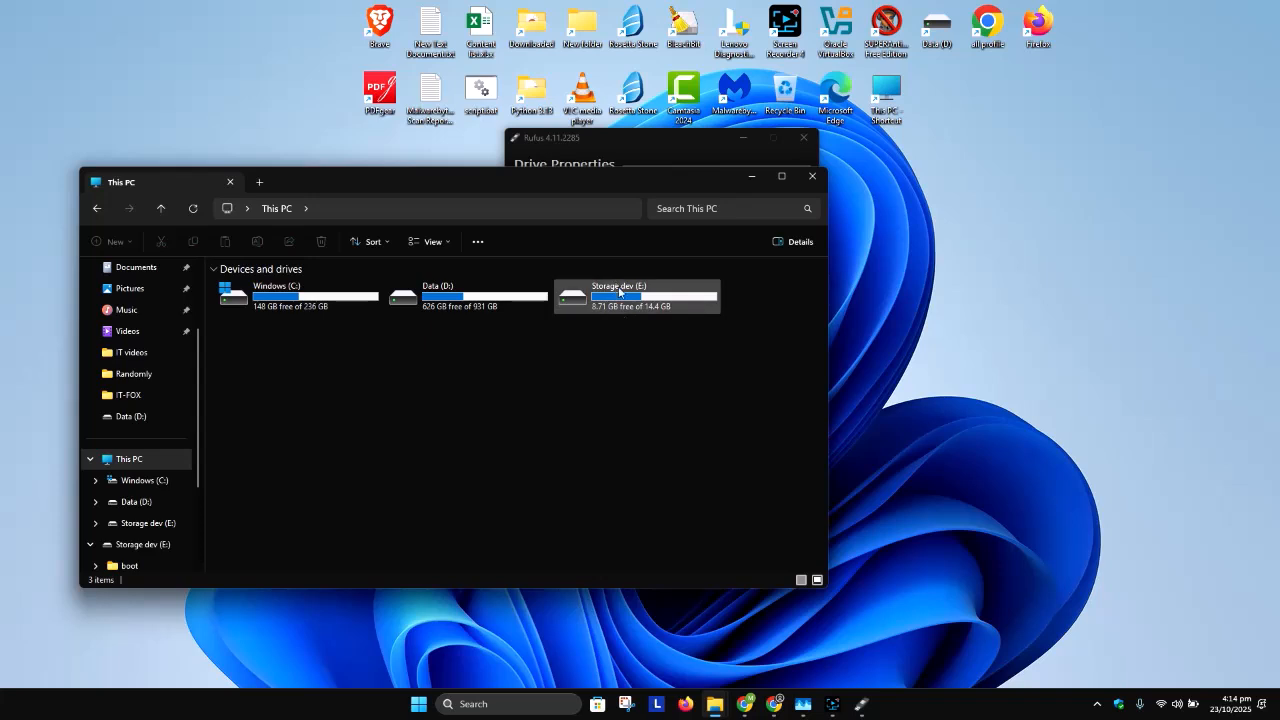
{"action": "left_click", "coordinate": [638, 145]}
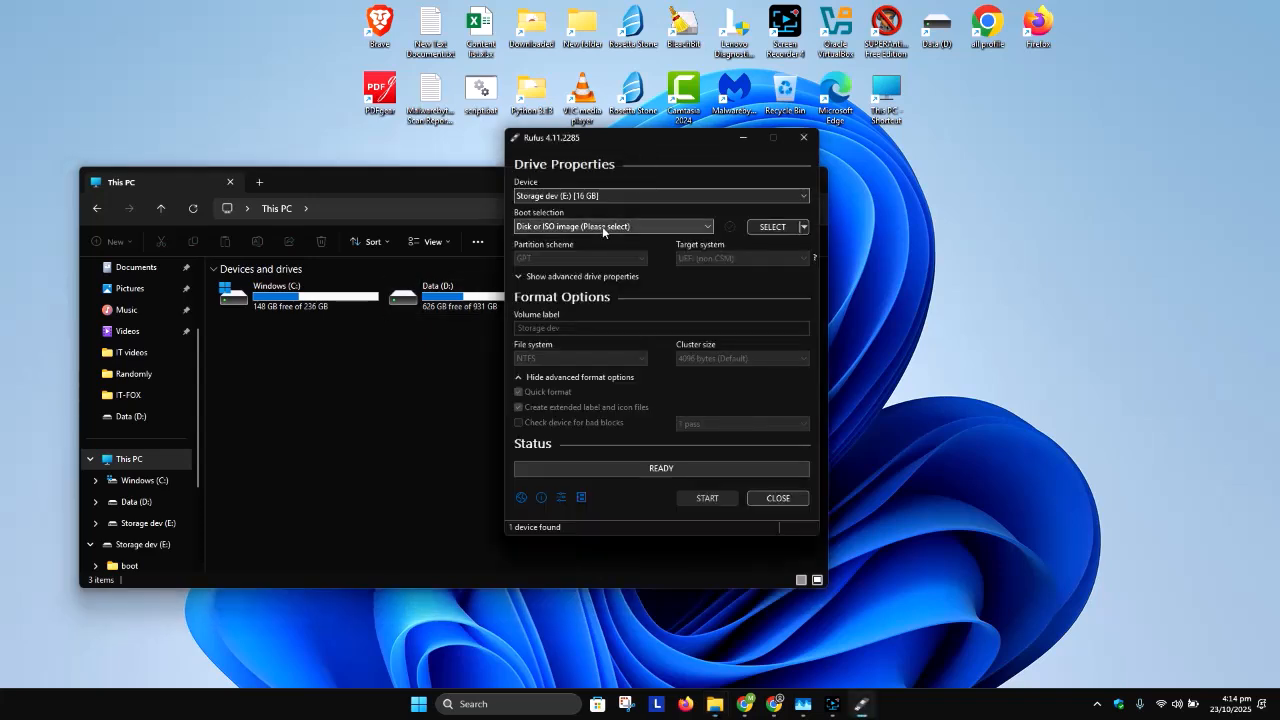
Step: Load Windows 11.iso from the Data (D:) drive as the boot image and check the image option, partition scheme and target system
{"action": "left_click", "coordinate": [767, 227]}
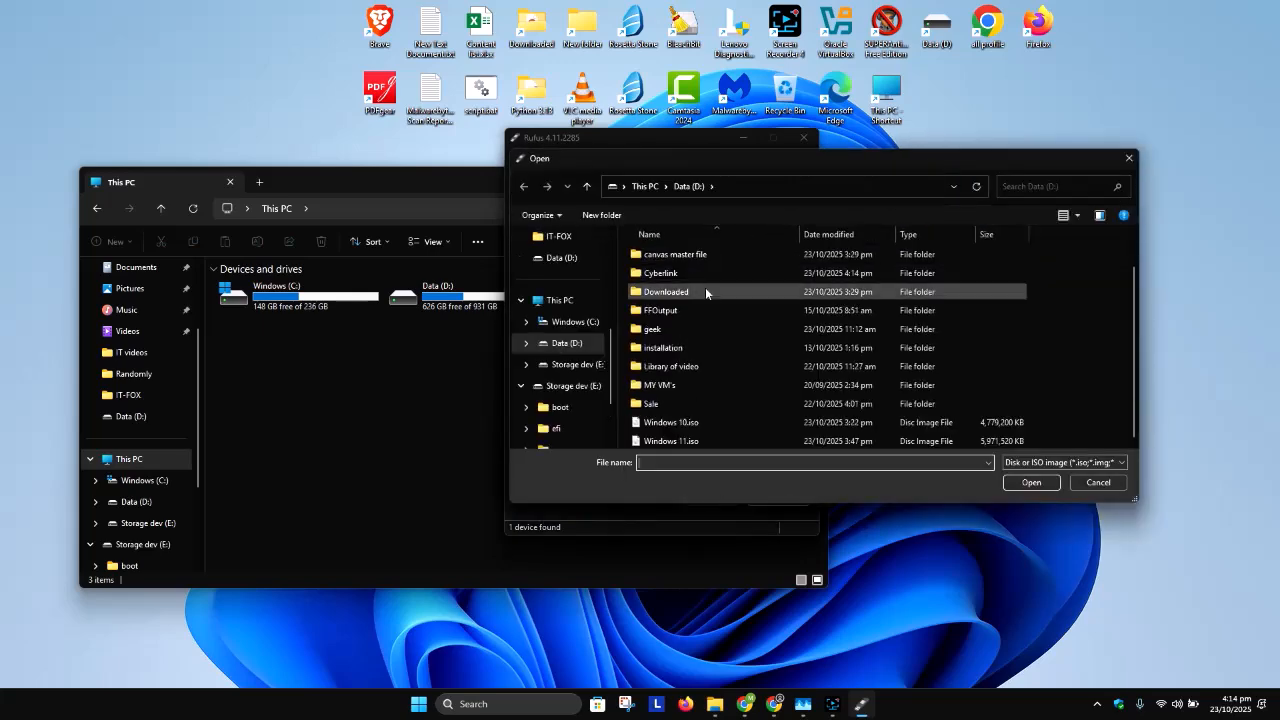
{"action": "left_click", "coordinate": [753, 438]}
{"action": "left_click", "coordinate": [1030, 482]}
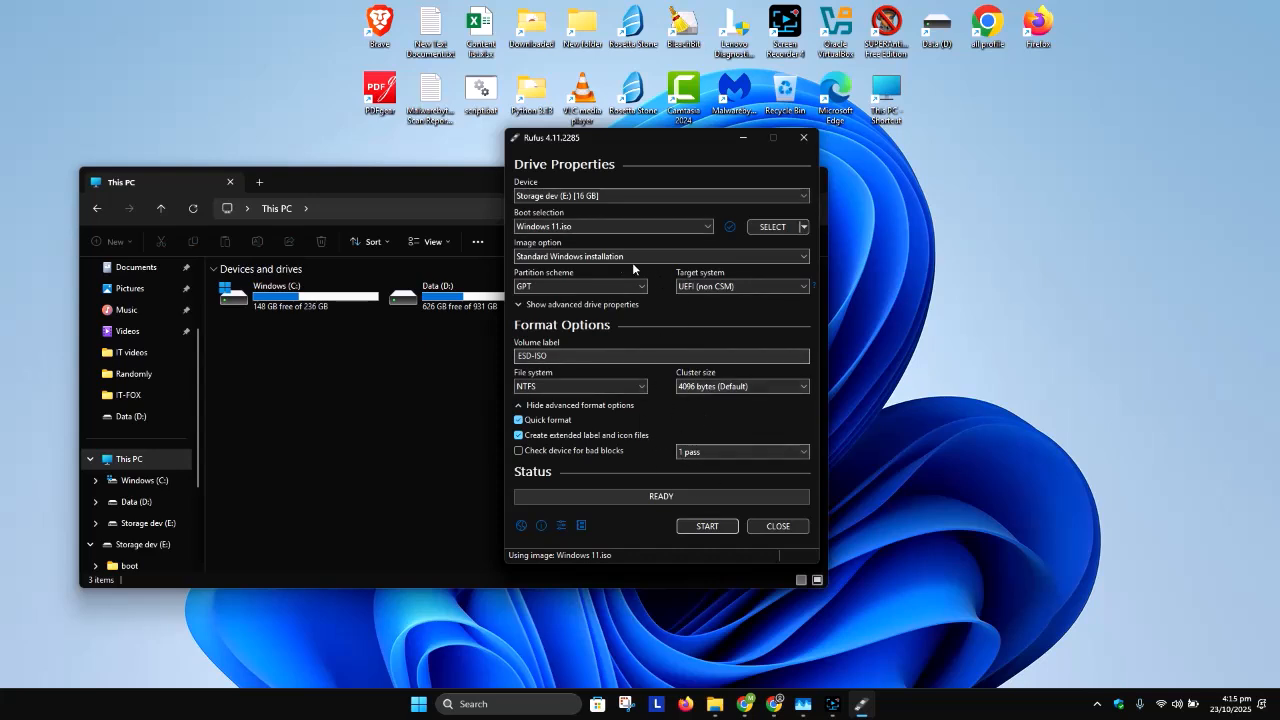
{"action": "mouse_move", "coordinate": [557, 264]}
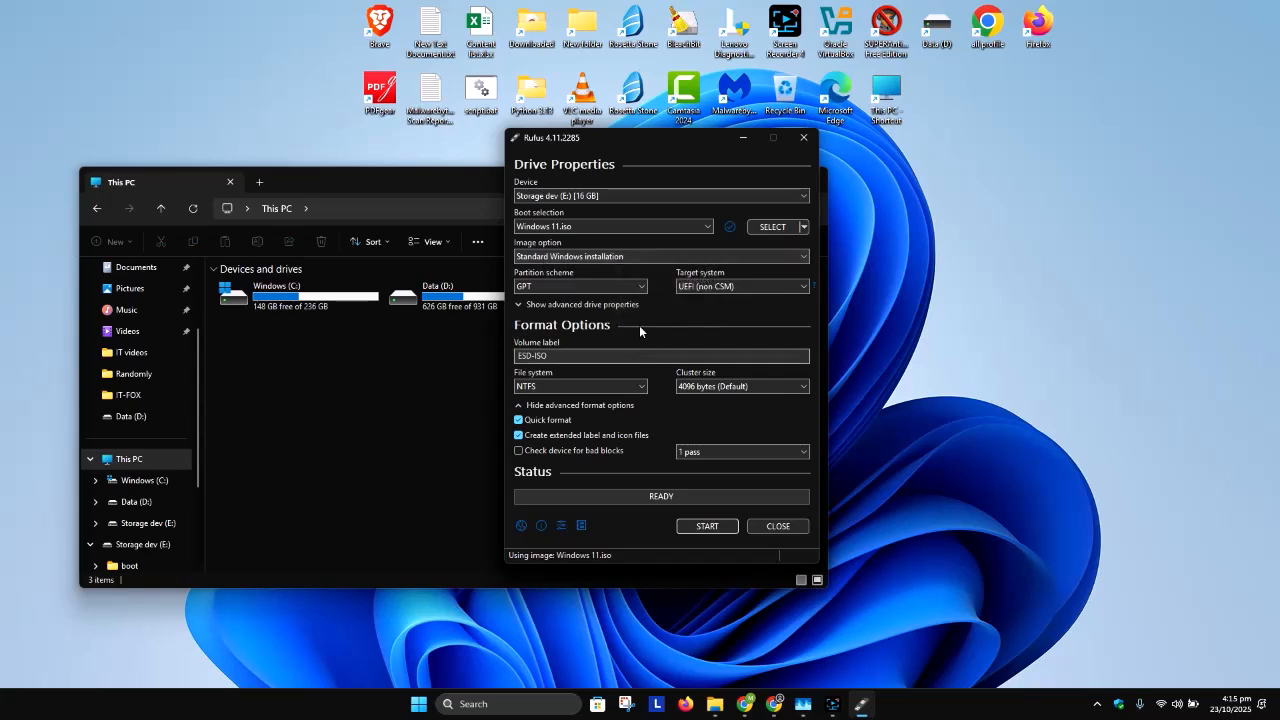
{"action": "mouse_move", "coordinate": [567, 293]}
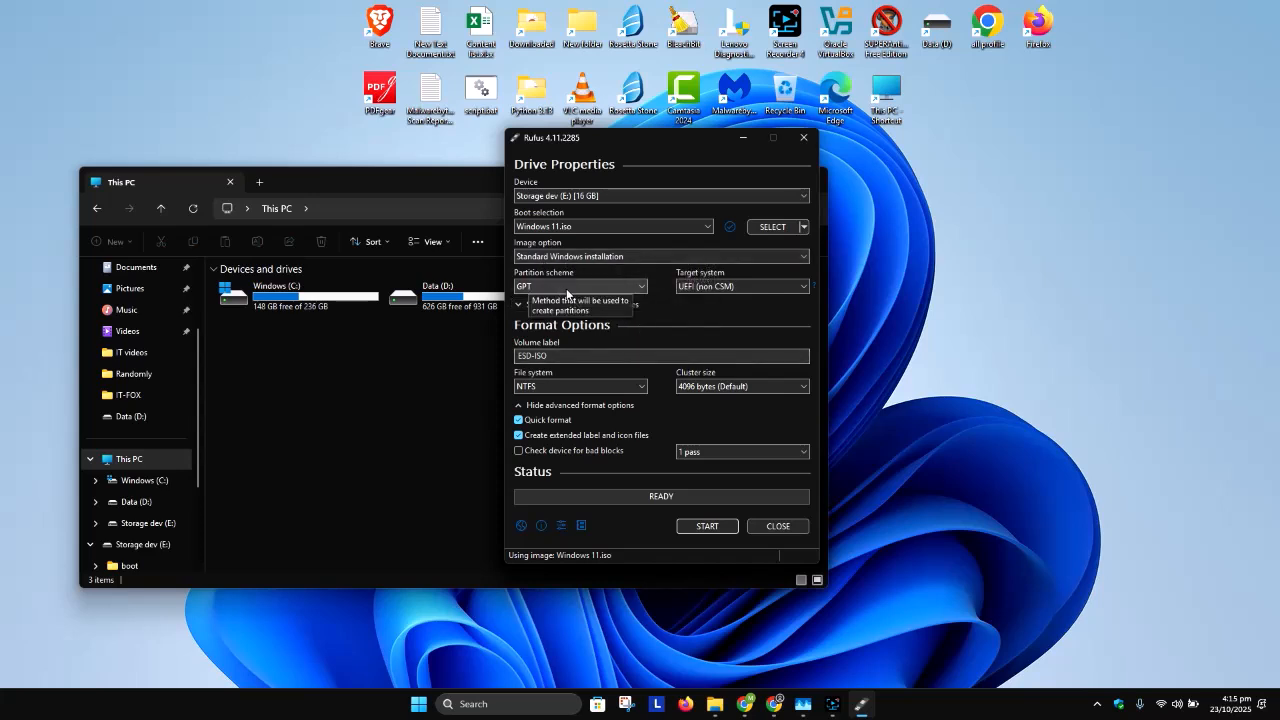
{"action": "mouse_move", "coordinate": [694, 297]}
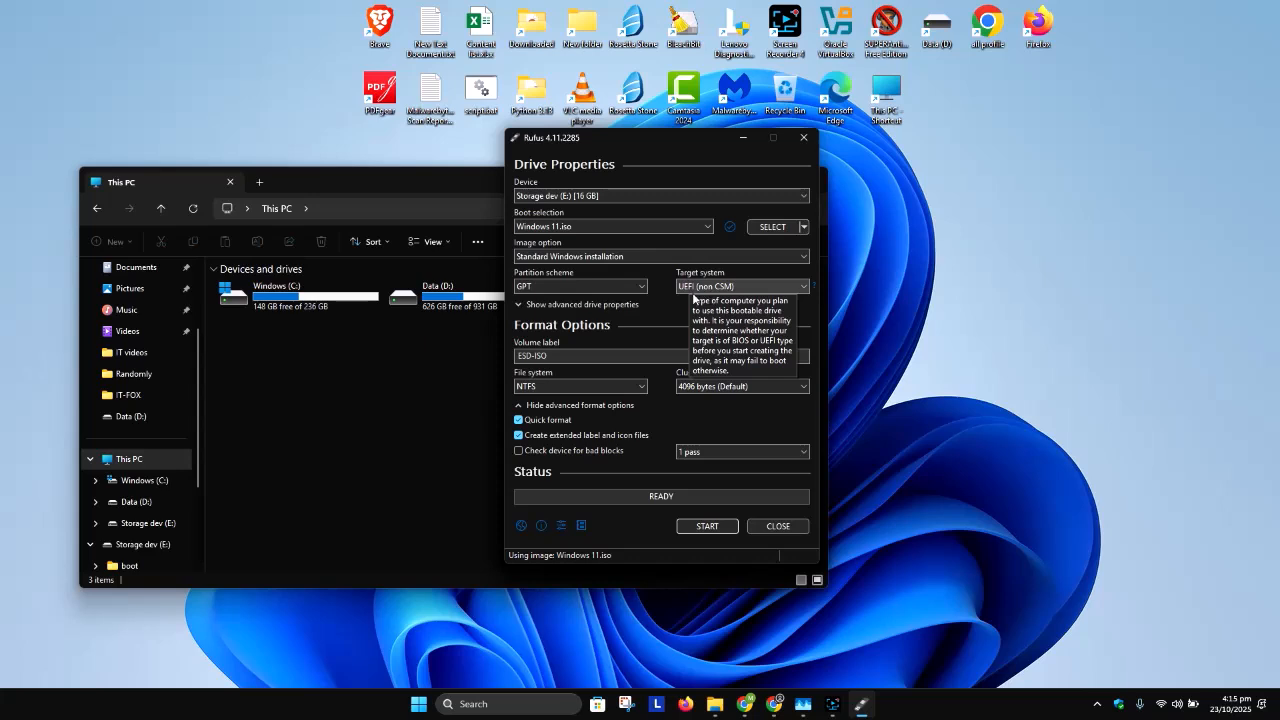
Step: Set the volume label of the USB drive to Storage Dev
{"action": "triple_click", "coordinate": [587, 357]}
{"action": "type", "text": "Storage Dev"}
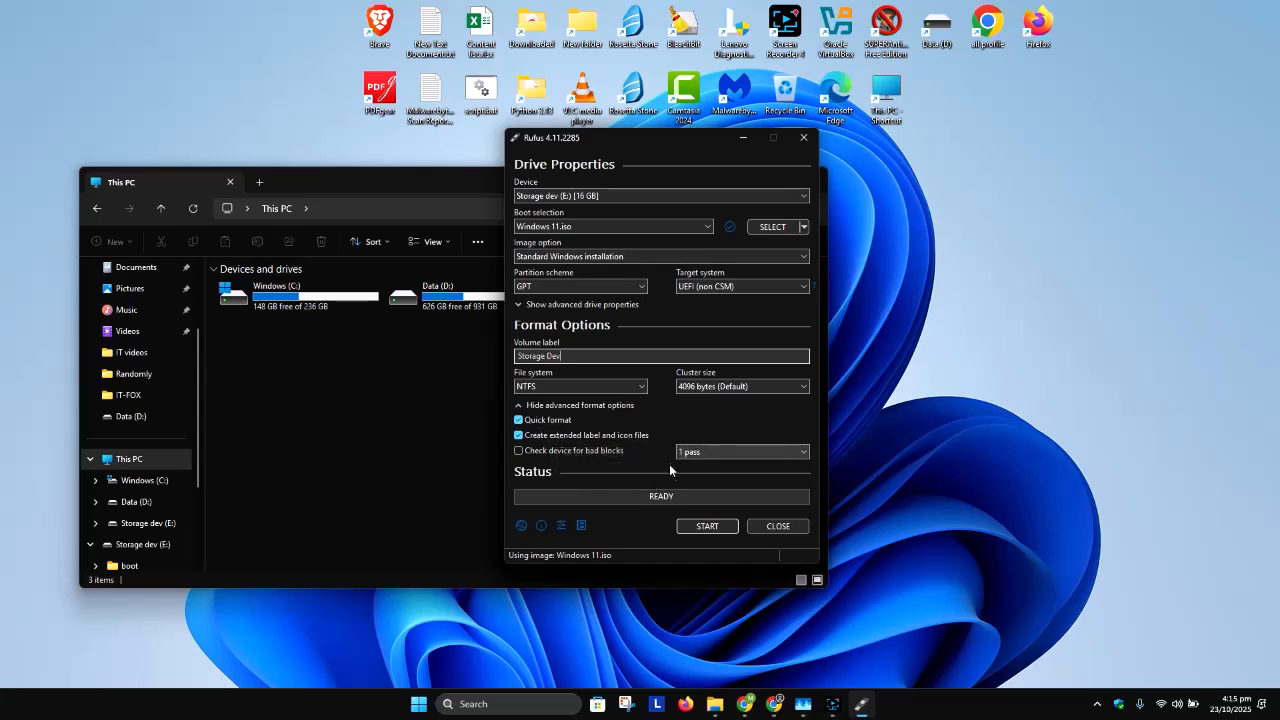
Step: Start creating the USB drive with the preselected Windows customizations, entering a new local account username and accepting erasure of the device's data
{"action": "left_click", "coordinate": [718, 527]}
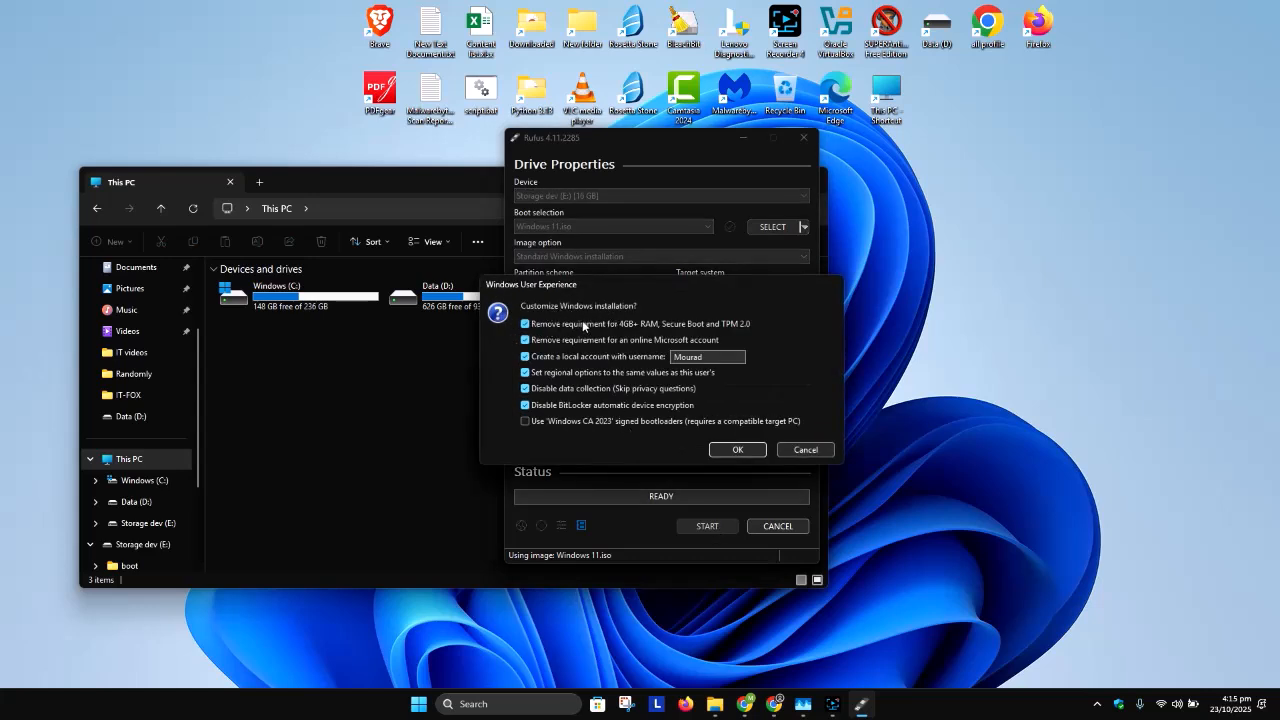
{"action": "left_click_drag", "start_coordinate": [745, 357], "coordinate": [673, 357]}
{"action": "type", "text": "Car"}
{"action": "left_click", "coordinate": [733, 451]}
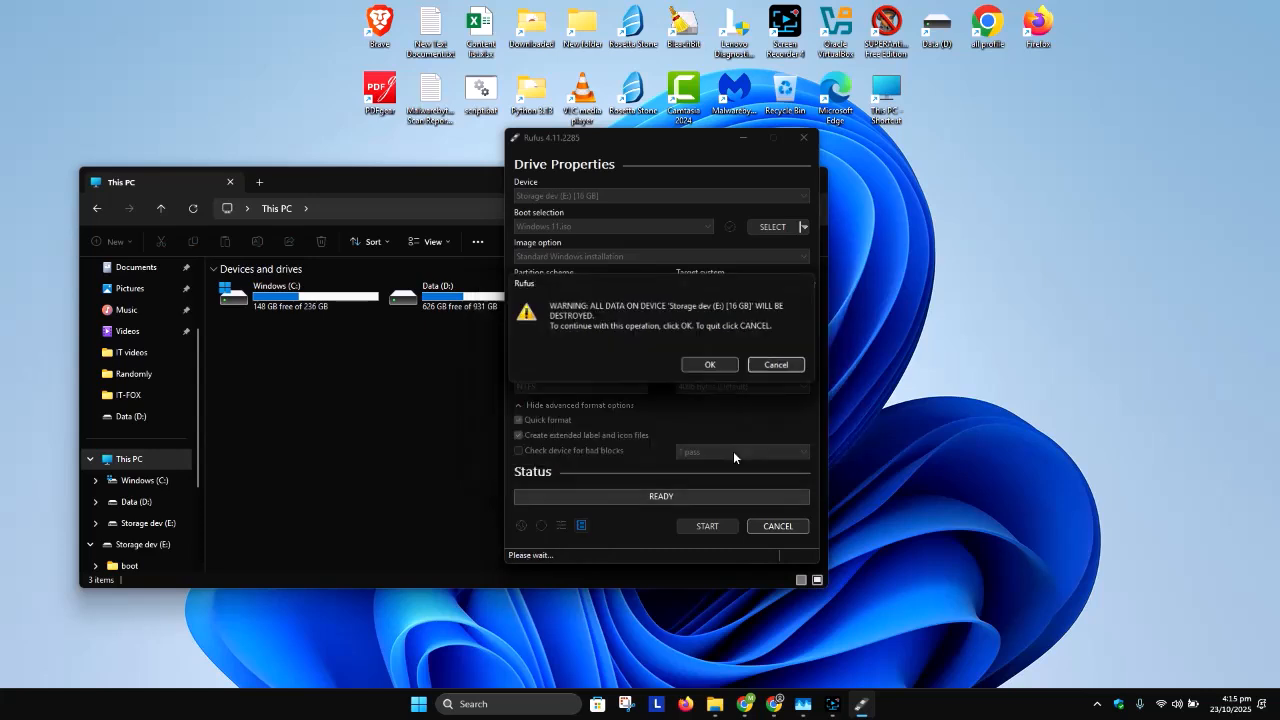
{"action": "left_click", "coordinate": [712, 365]}
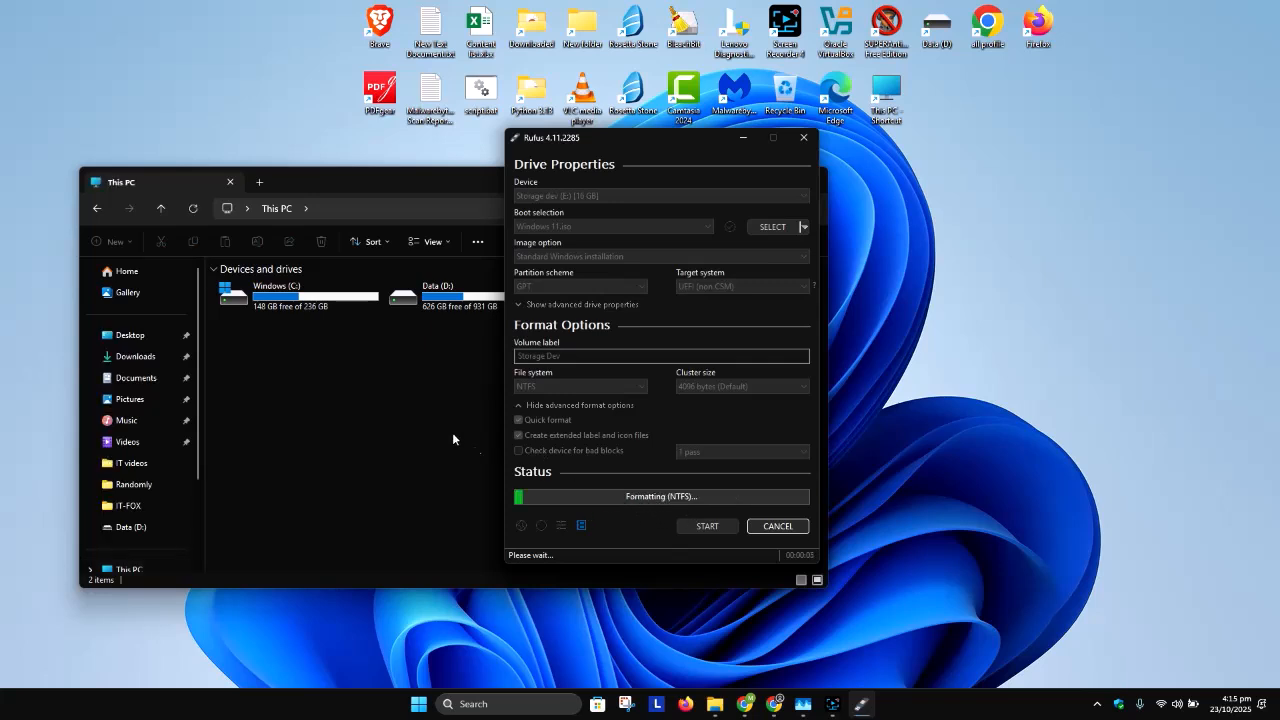
Step: Place the Rufus window beside the This PC window so the copy progress and the drives can both be watched
{"action": "left_click", "coordinate": [416, 413]}
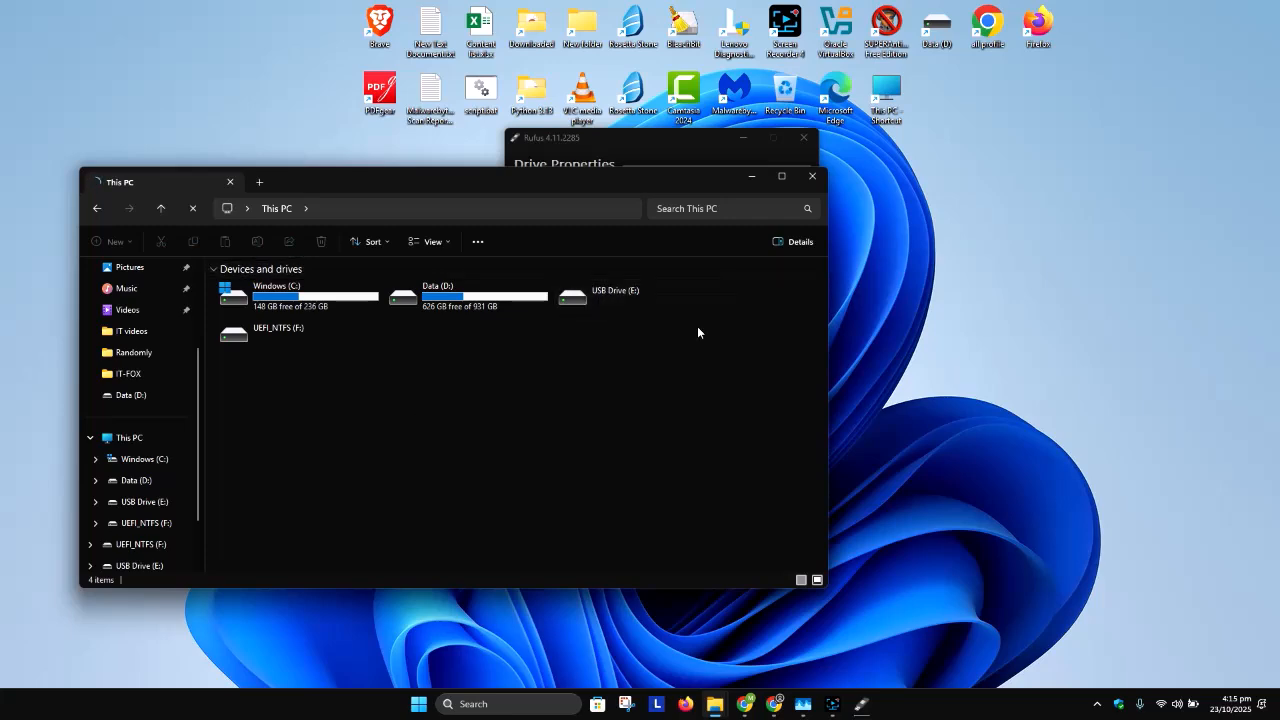
{"action": "left_click_drag", "start_coordinate": [620, 138], "coordinate": [1010, 62]}
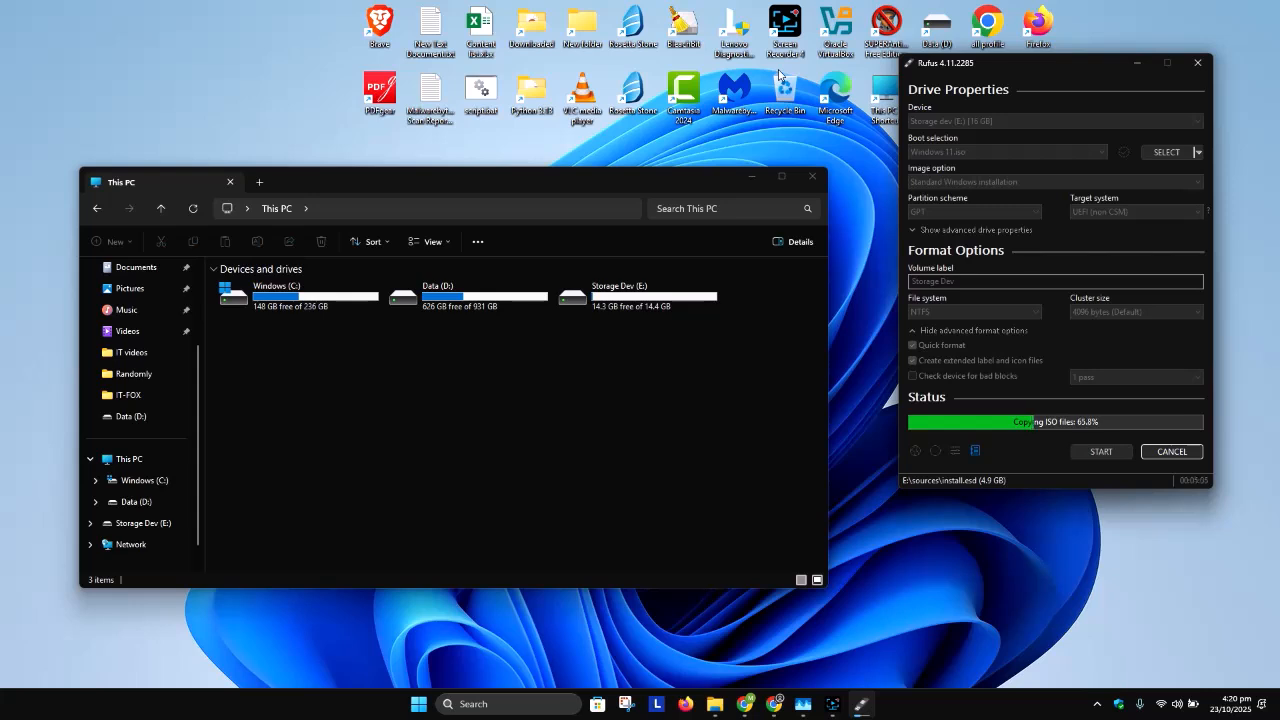
{"action": "left_click", "coordinate": [636, 361]}
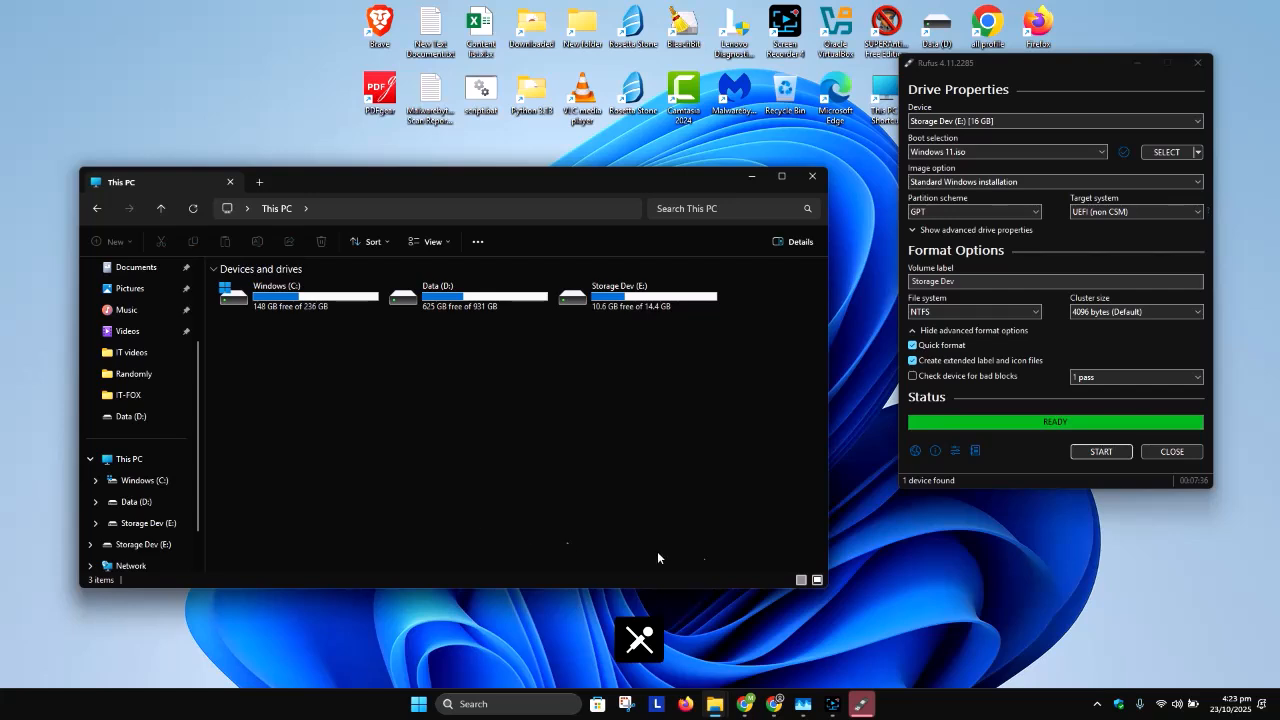
Step: Close Rufus once writing is done and open the Storage Dev (E:) drive to check its Windows setup files
{"action": "left_click", "coordinate": [1166, 454]}
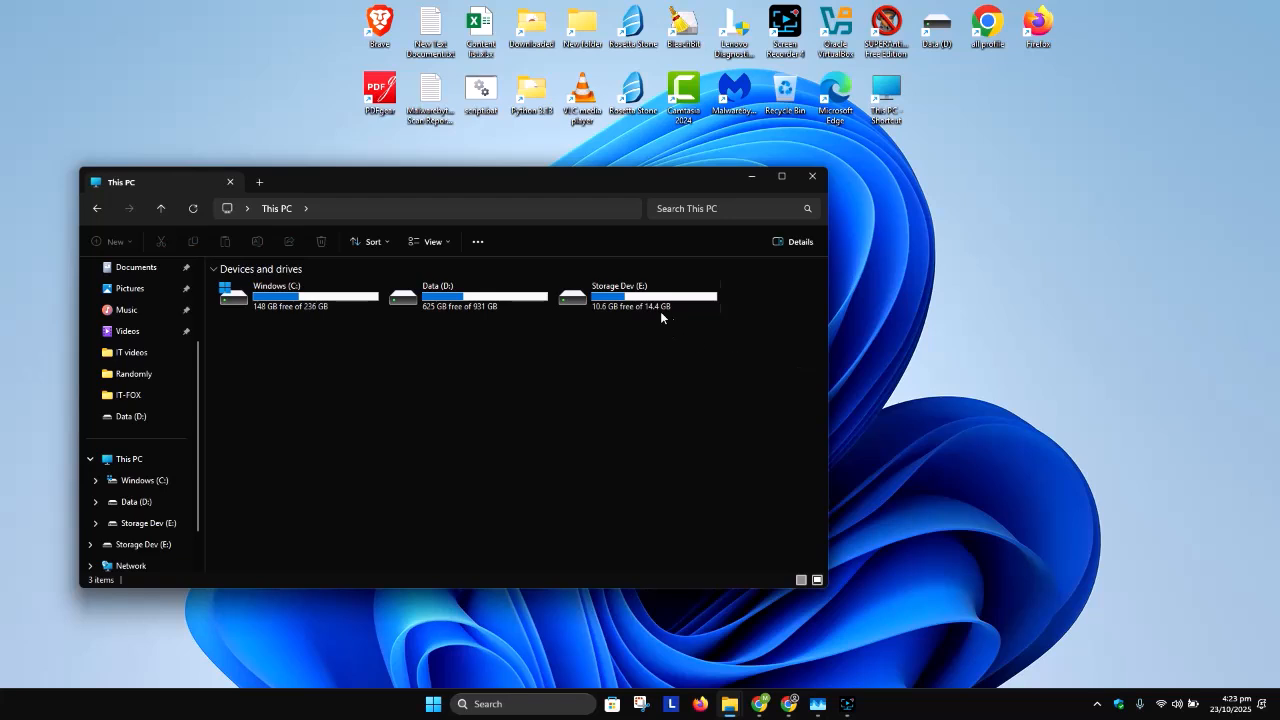
{"action": "double_click", "coordinate": [640, 298]}
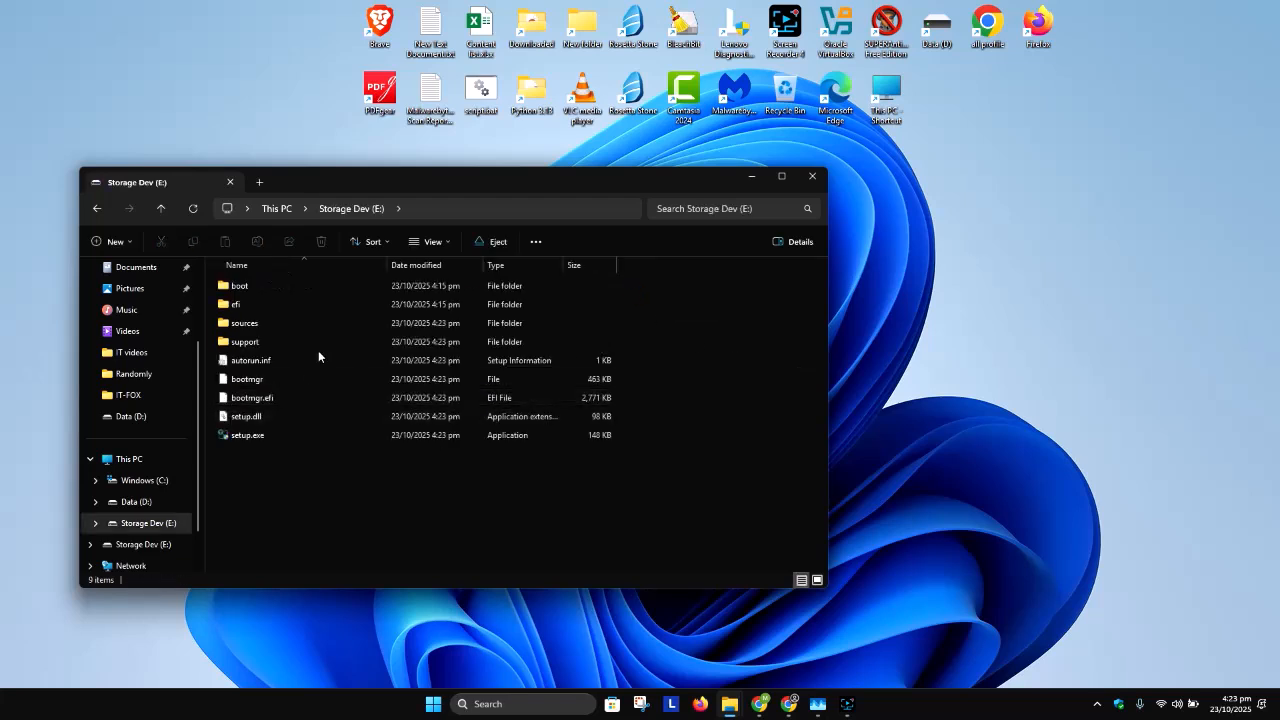